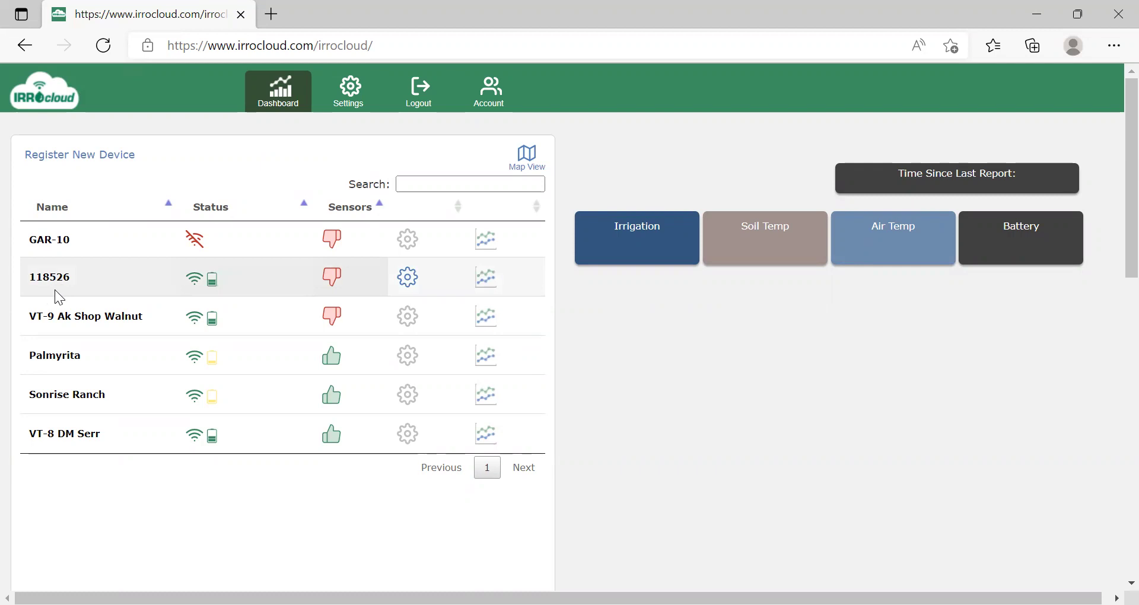
Open device 118526's settings and rename it to Citrus.
click(407, 279)
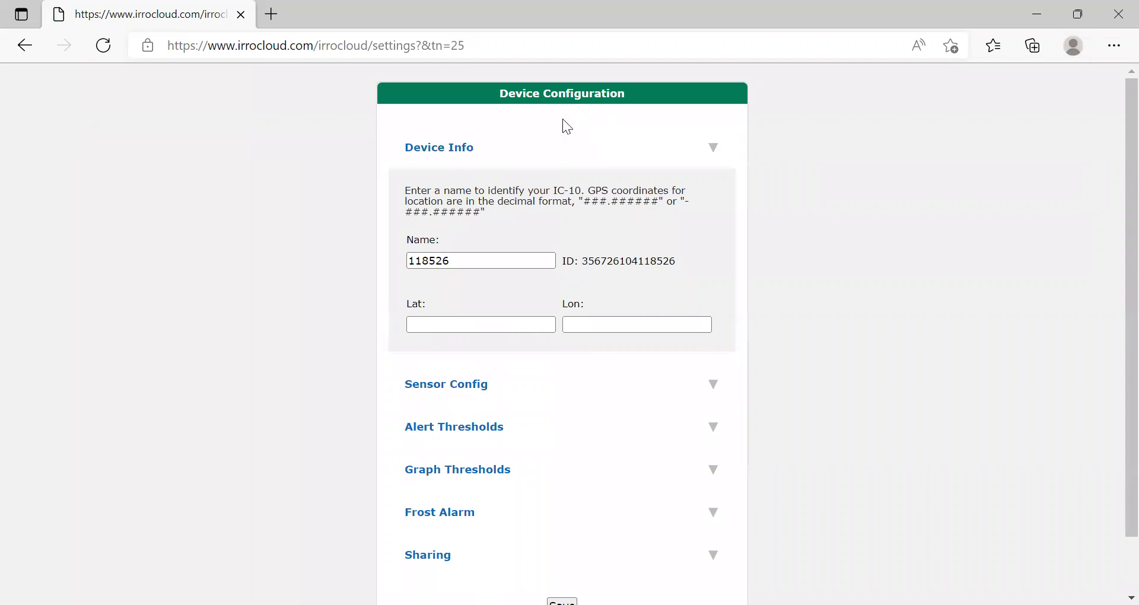
click(519, 260)
key(BackSpace)
key(BackSpace)
key(BackSpace)
key(BackSpace)
key(BackSpace)
key(BackSpace)
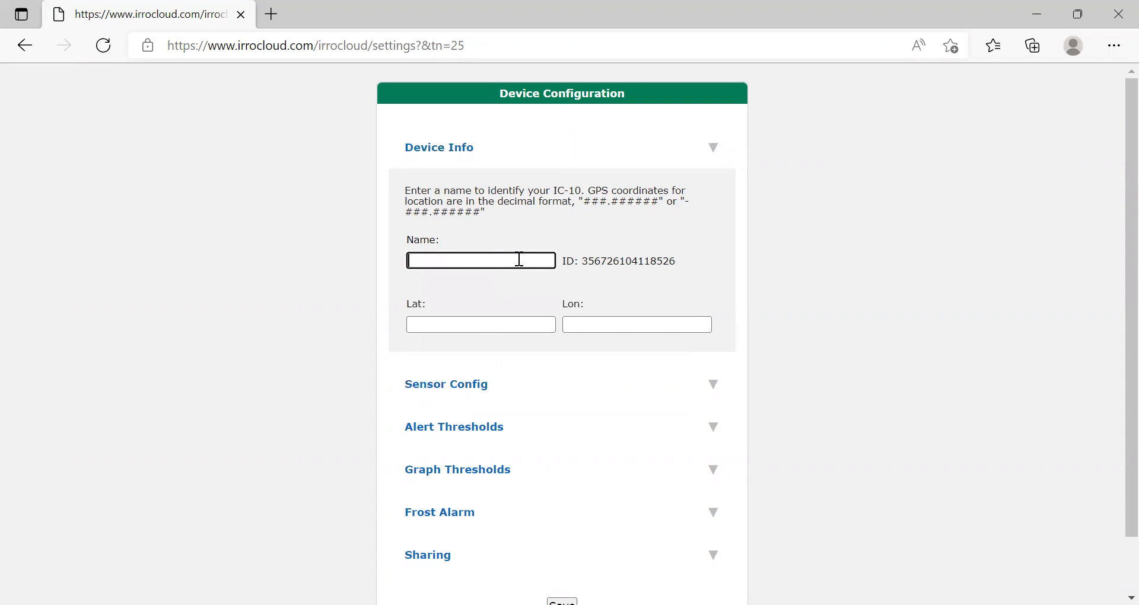
text(Citrus)
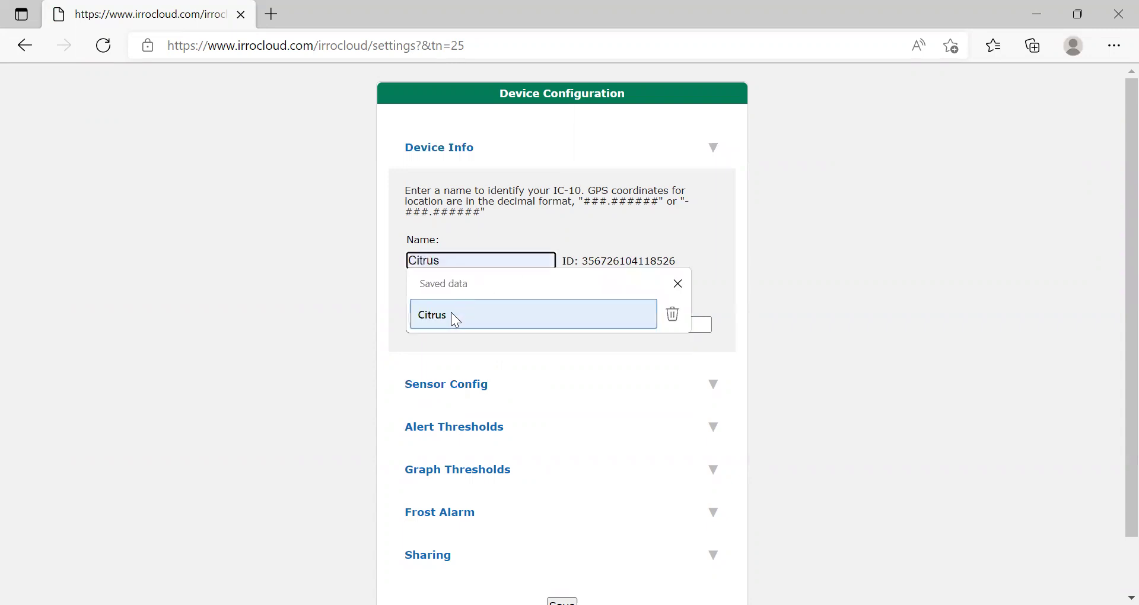
click(452, 314)
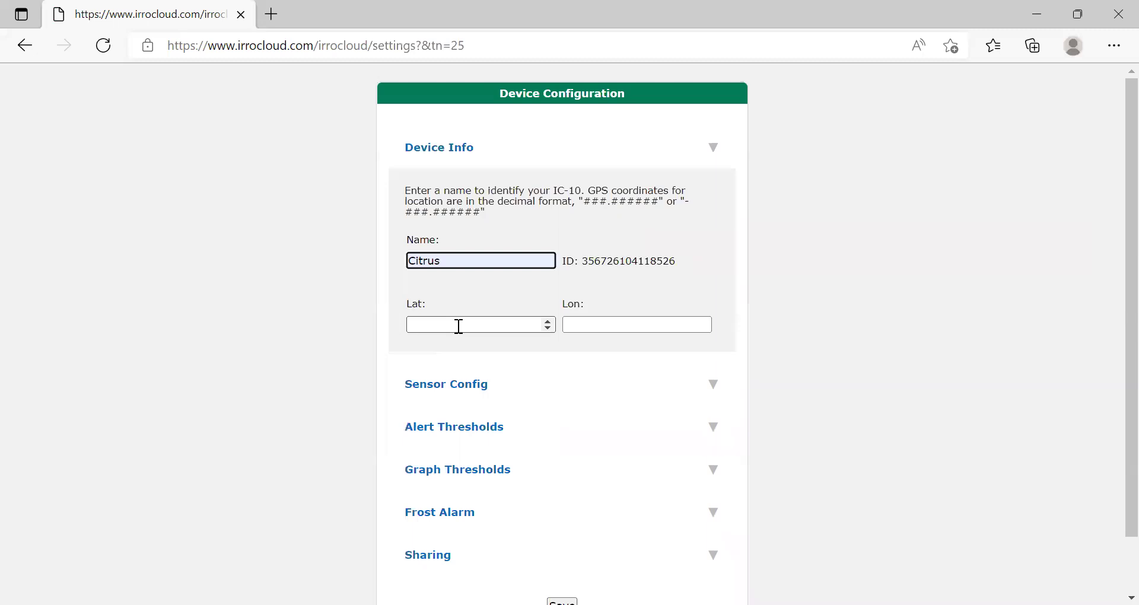
click(386, 322)
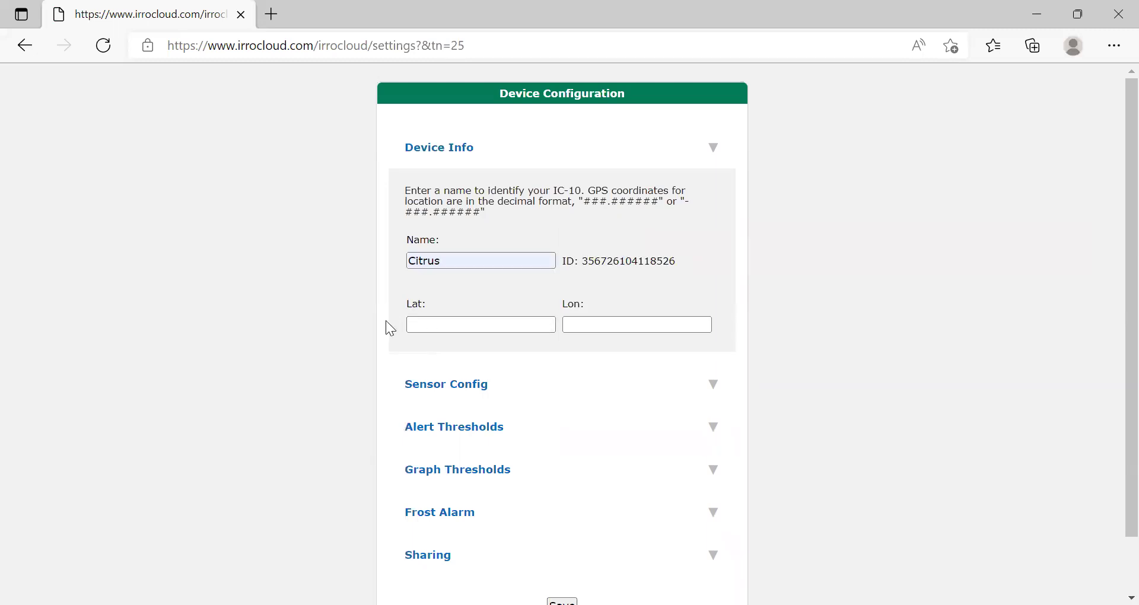
Expand Sensor Config and rename sensor SM1 to '1 ft'.
click(468, 394)
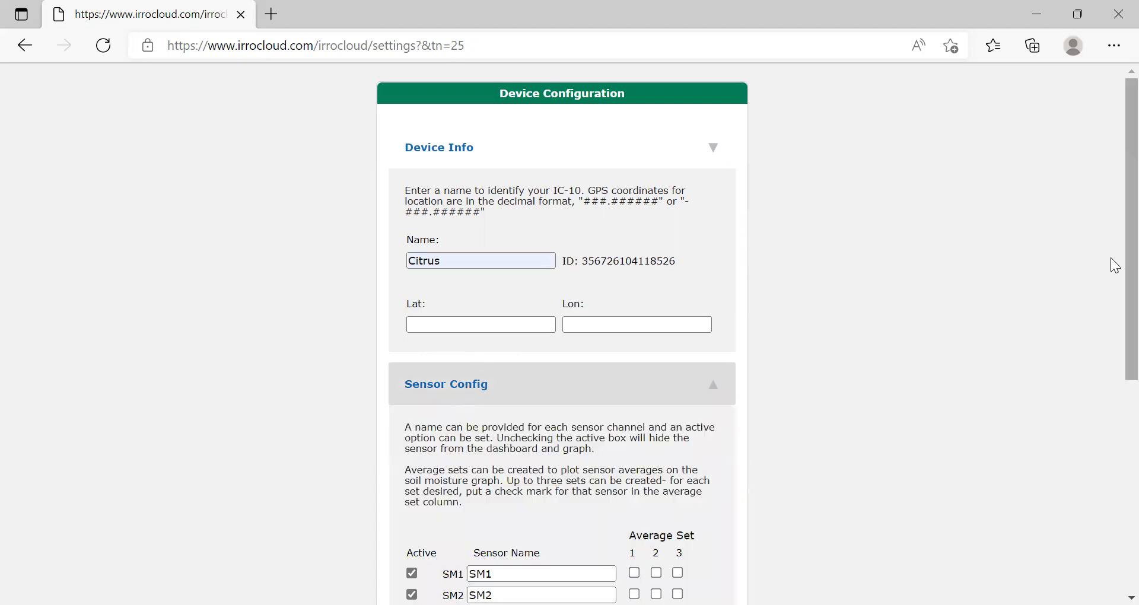
scroll(1115, 266, down, 3)
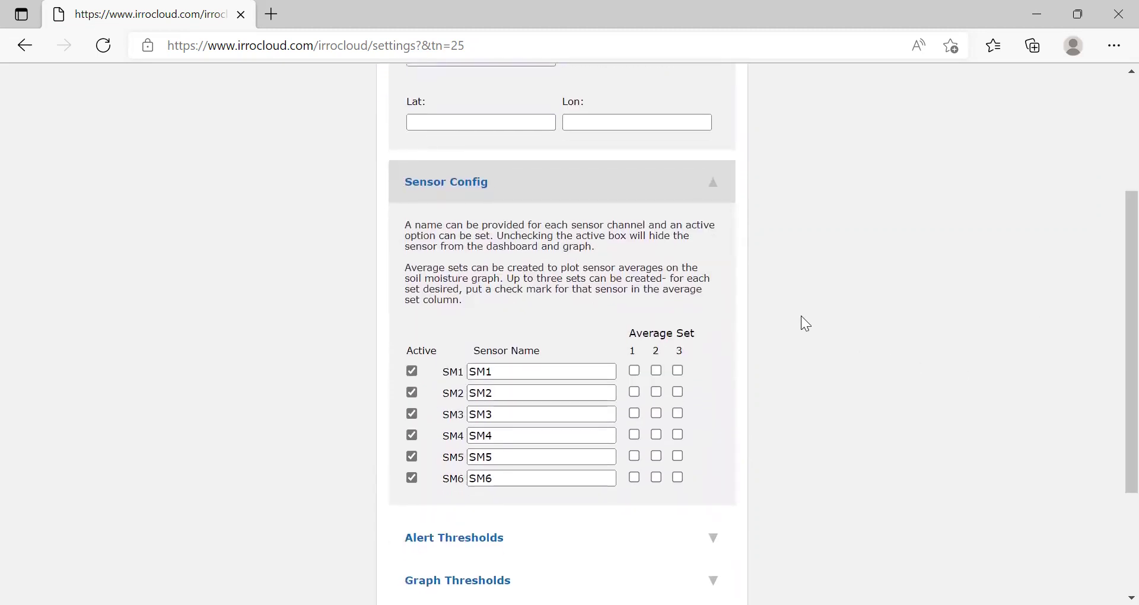
click(532, 373)
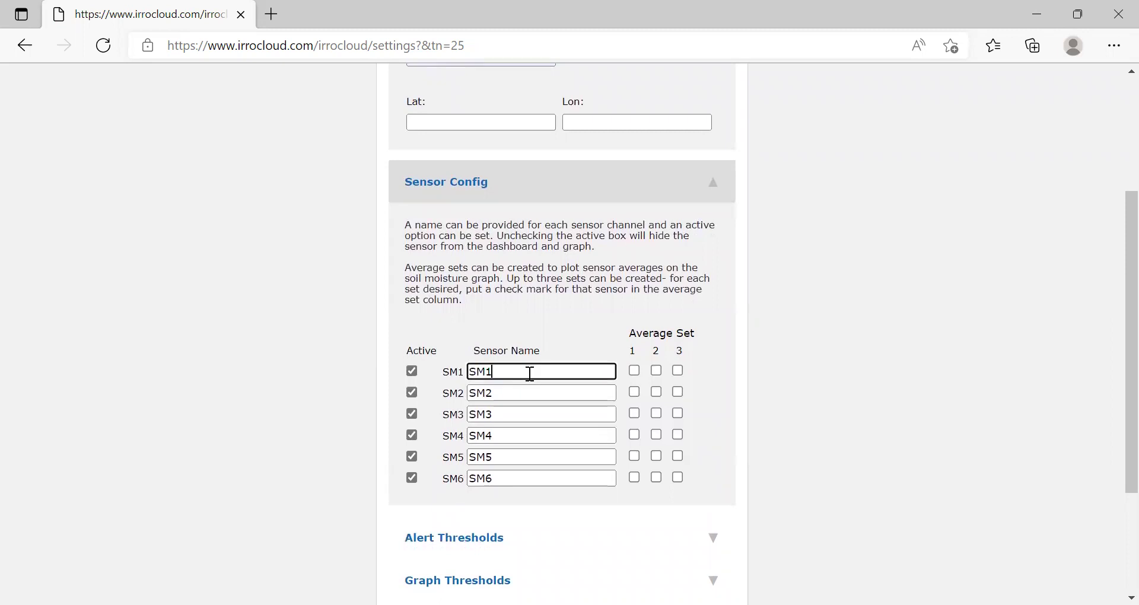
key(BackSpace)
key(BackSpace)
key(BackSpace)
text(1)
click(498, 425)
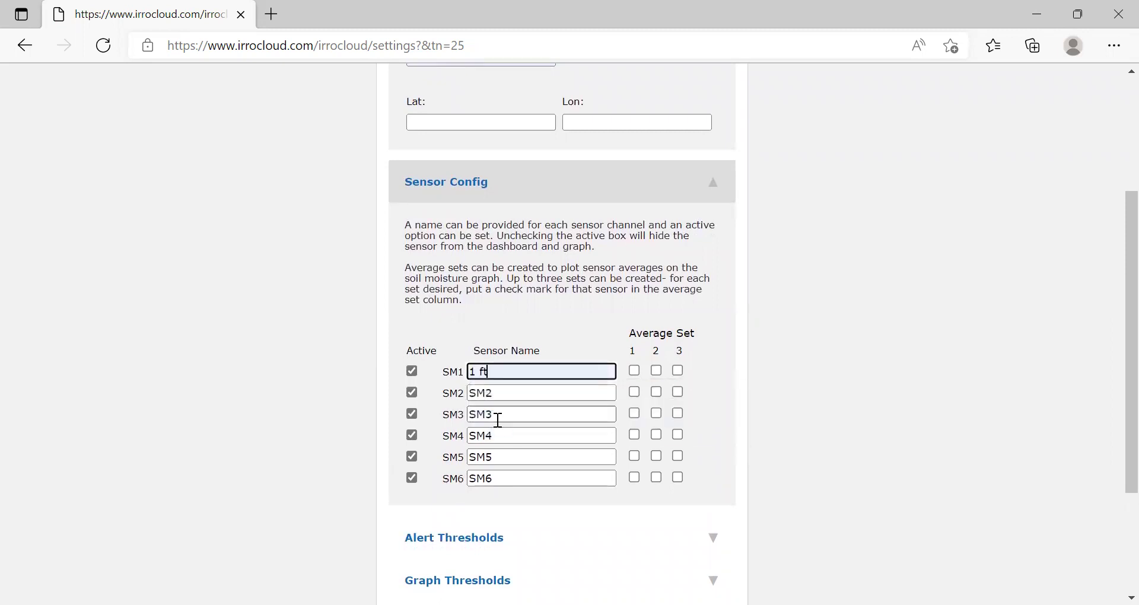
Rename sensor SM2 to '2 ft'.
click(503, 397)
key(BackSpace)
key(BackSpace)
key(BackSpace)
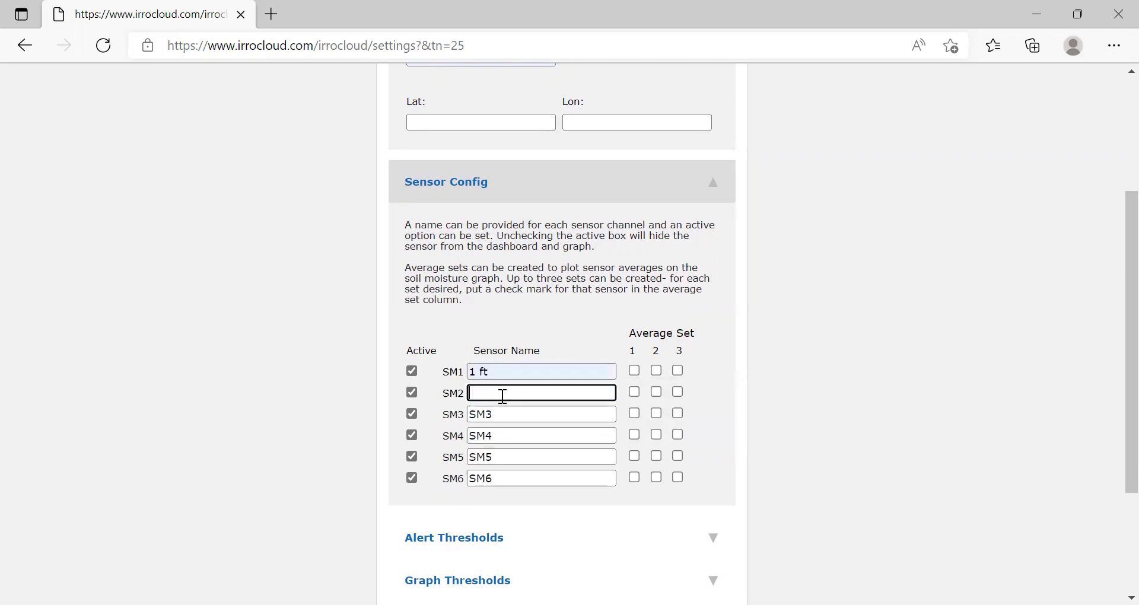
text(2)
click(491, 449)
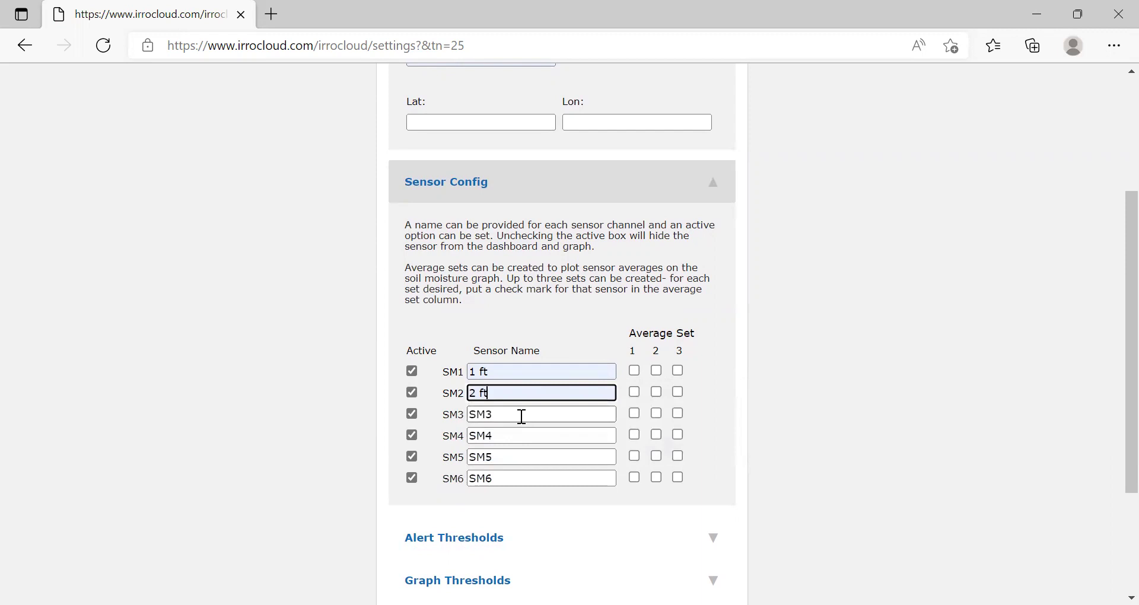
Uncheck Active for sensors SM3, SM4 and SM6.
click(413, 417)
click(413, 436)
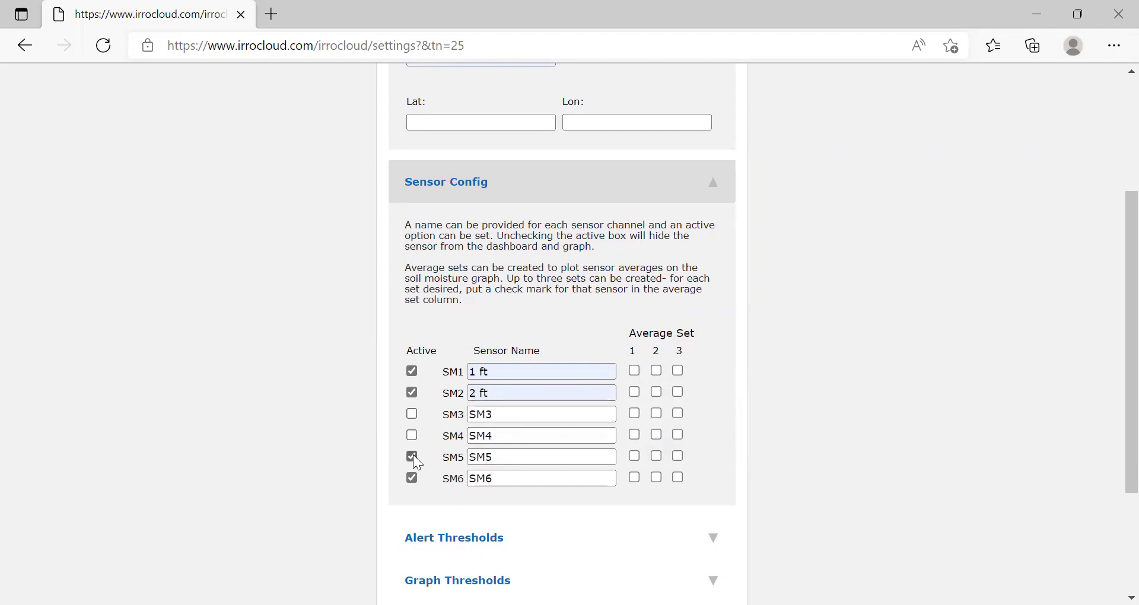
click(413, 479)
Rename sensors SM3 and SM4 to 'Off'.
click(530, 413)
key(BackSpace)
key(BackSpace)
key(BackSpace)
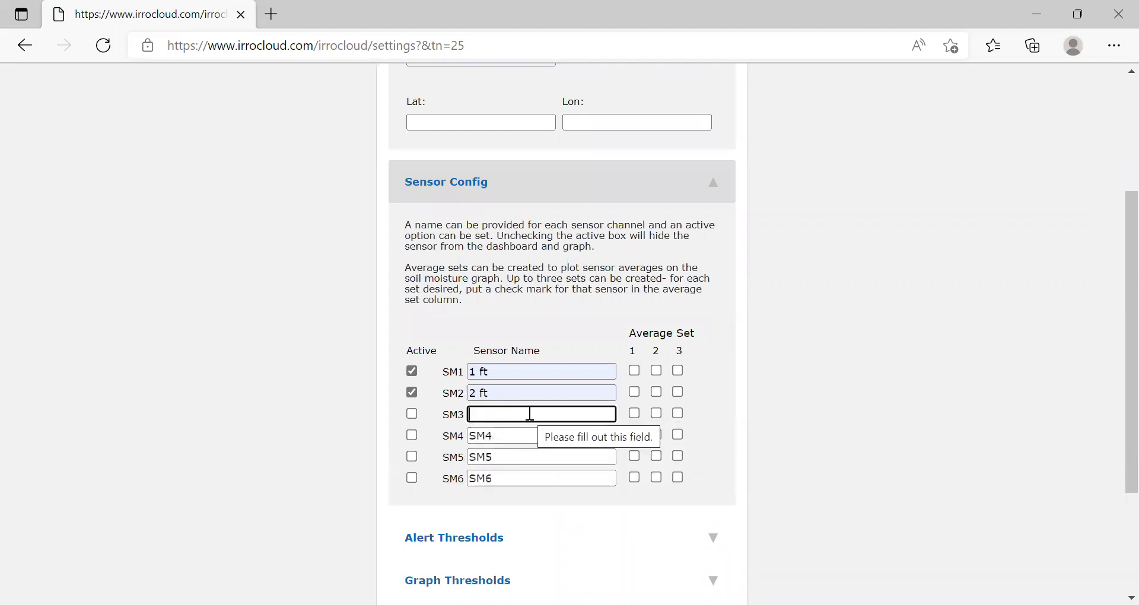
text(O)
click(490, 473)
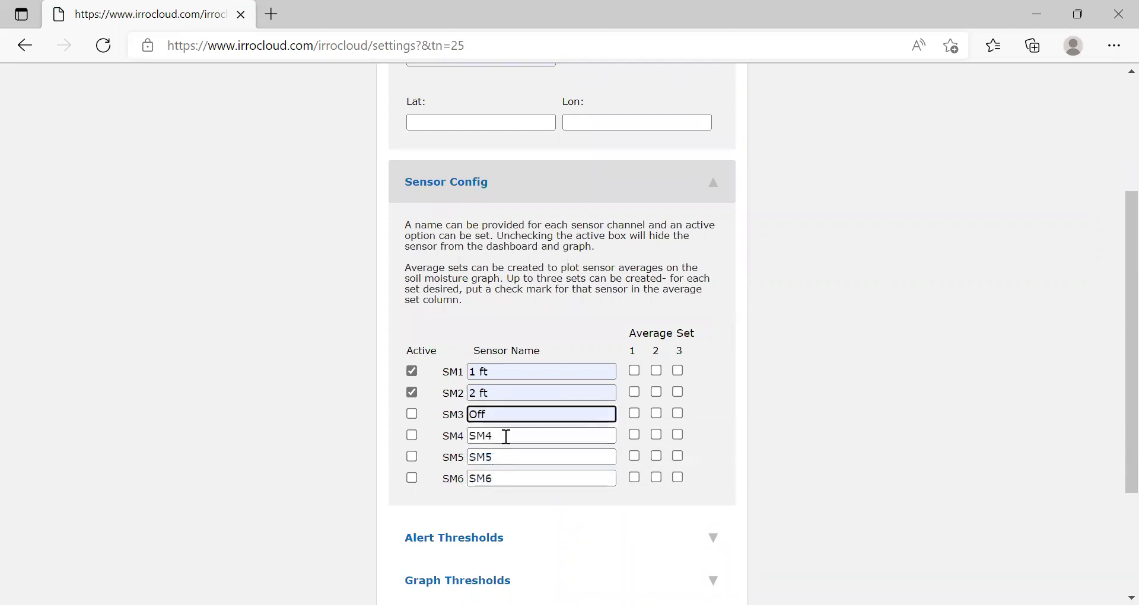
click(507, 436)
key(BackSpace)
key(BackSpace)
key(BackSpace)
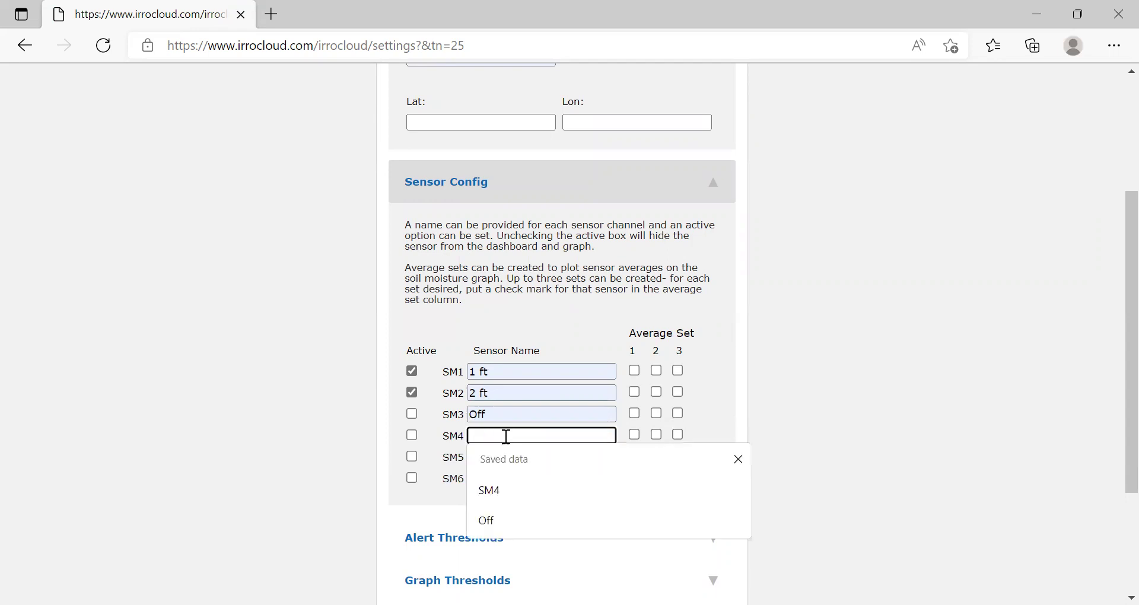
text(Off)
click(493, 485)
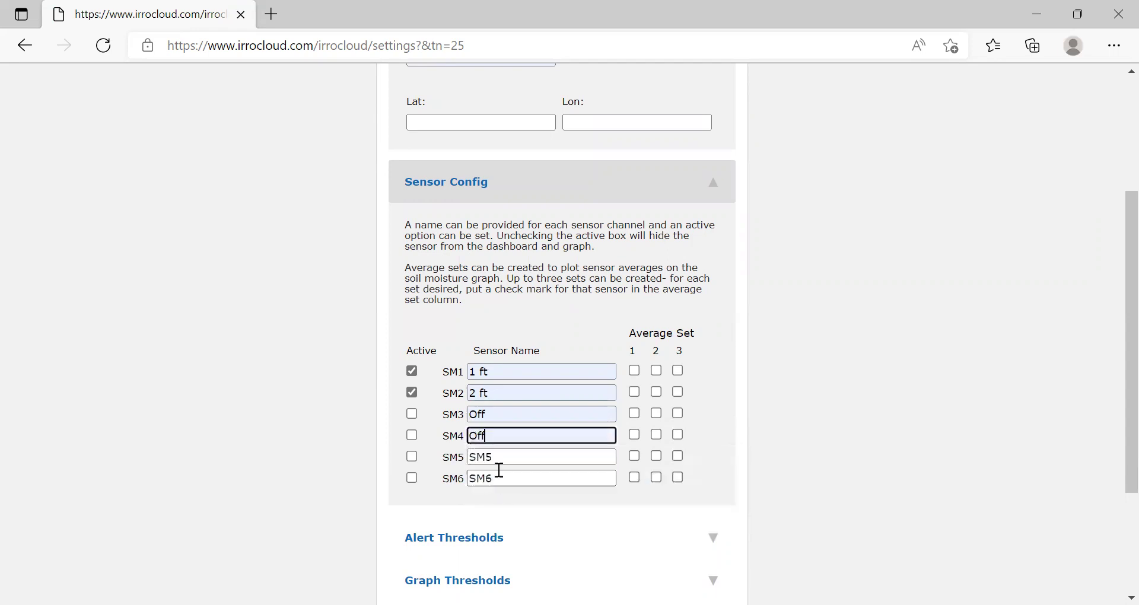
Rename SM5 and SM6 to 'Off' and remove SM1 from average set 1.
click(502, 453)
key(BackSpace)
key(BackSpace)
key(BackSpace)
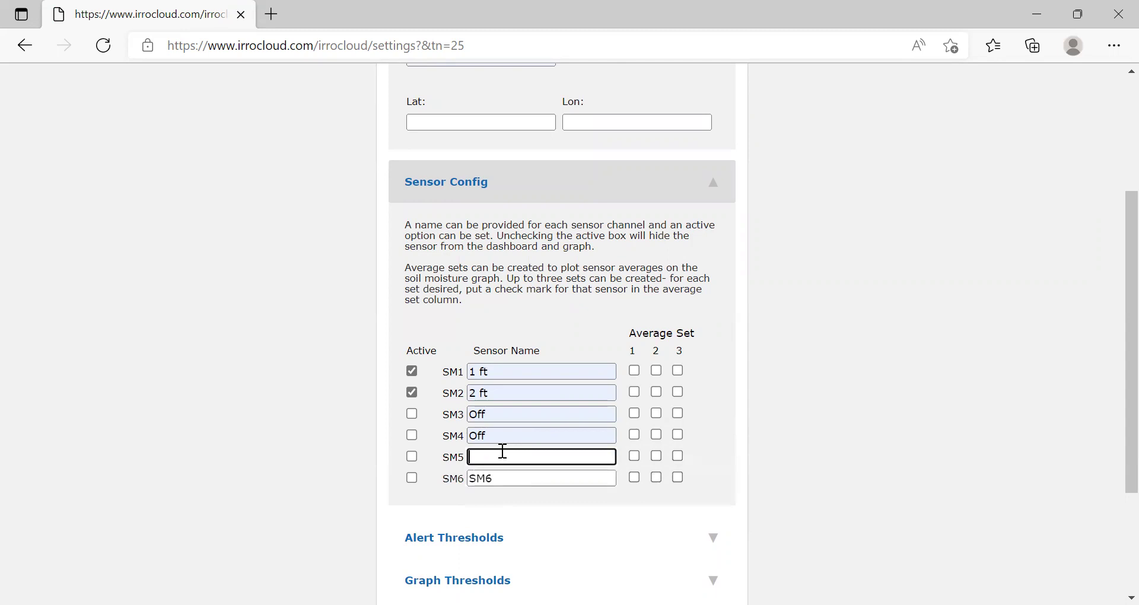
text(Off)
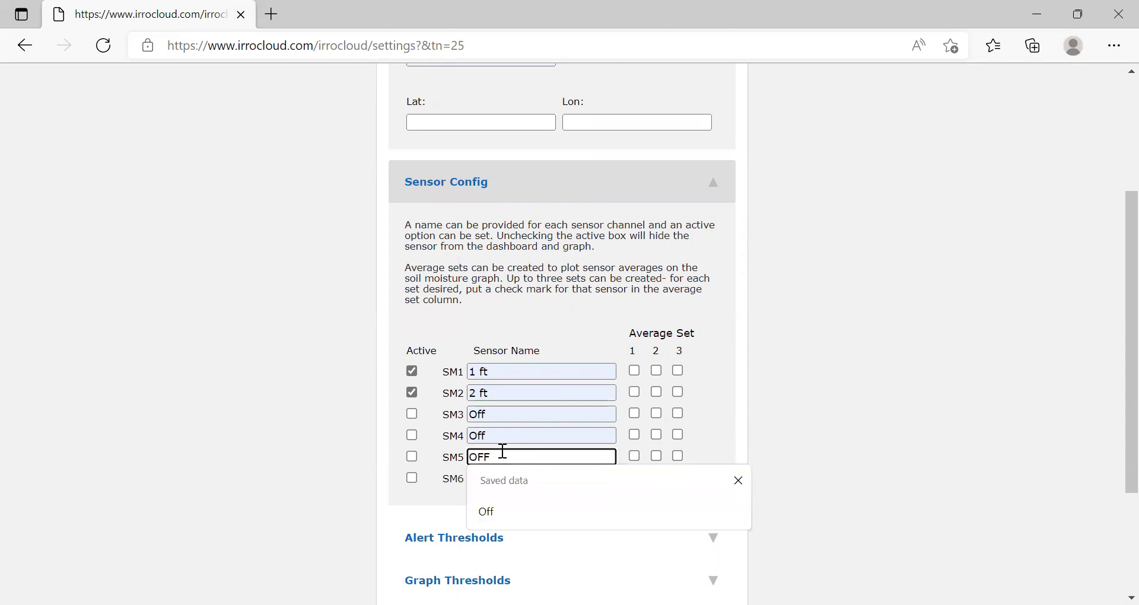
click(491, 519)
click(506, 478)
key(BackSpace)
key(BackSpace)
key(BackSpace)
text(Off)
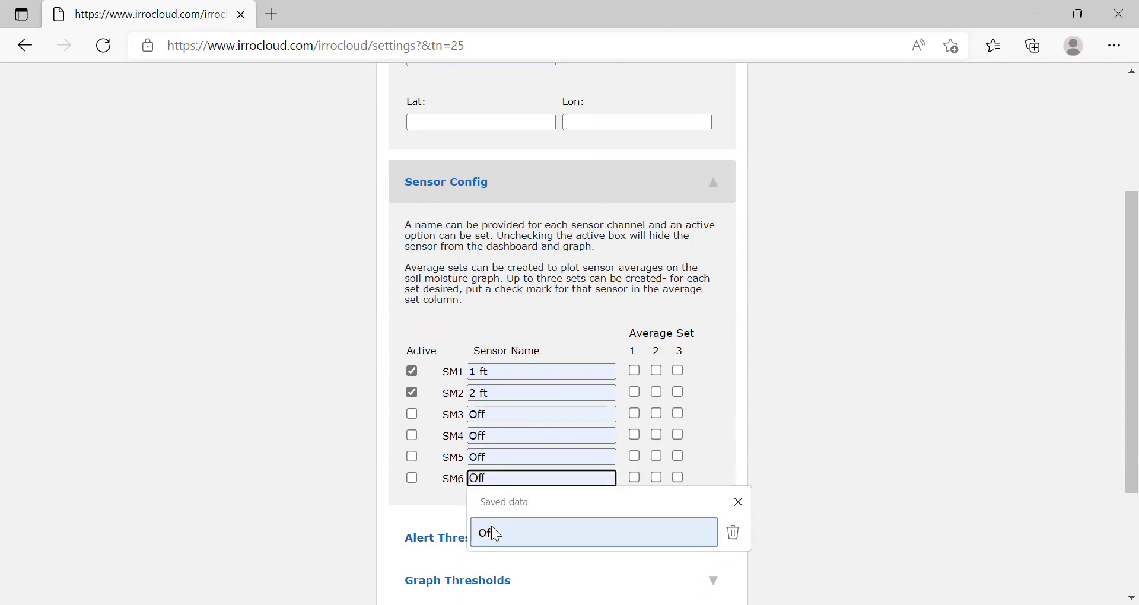
click(491, 528)
click(807, 358)
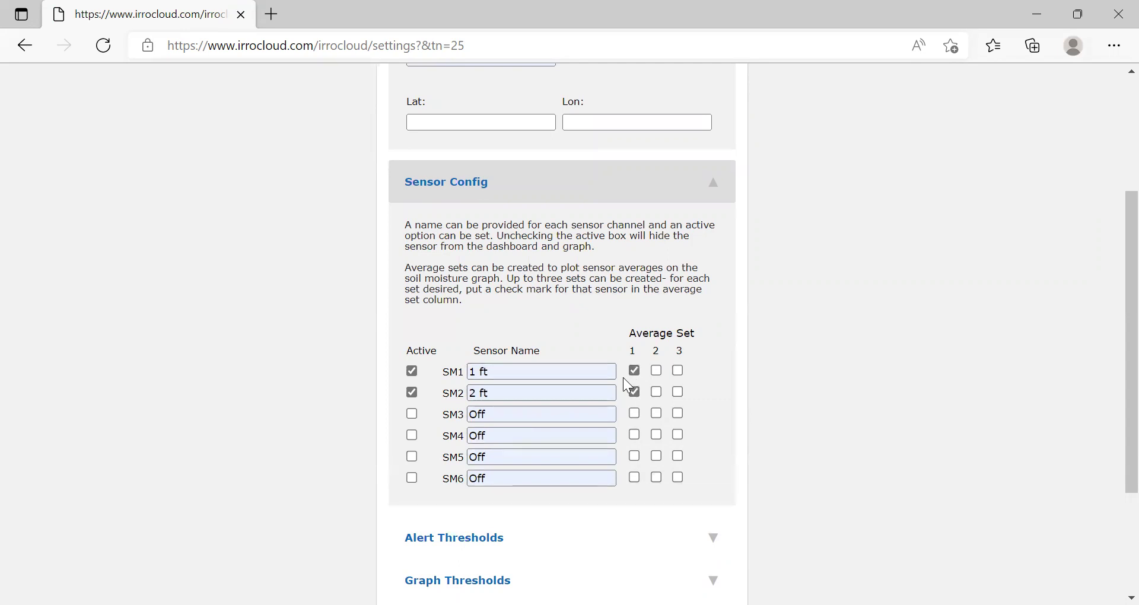
click(636, 373)
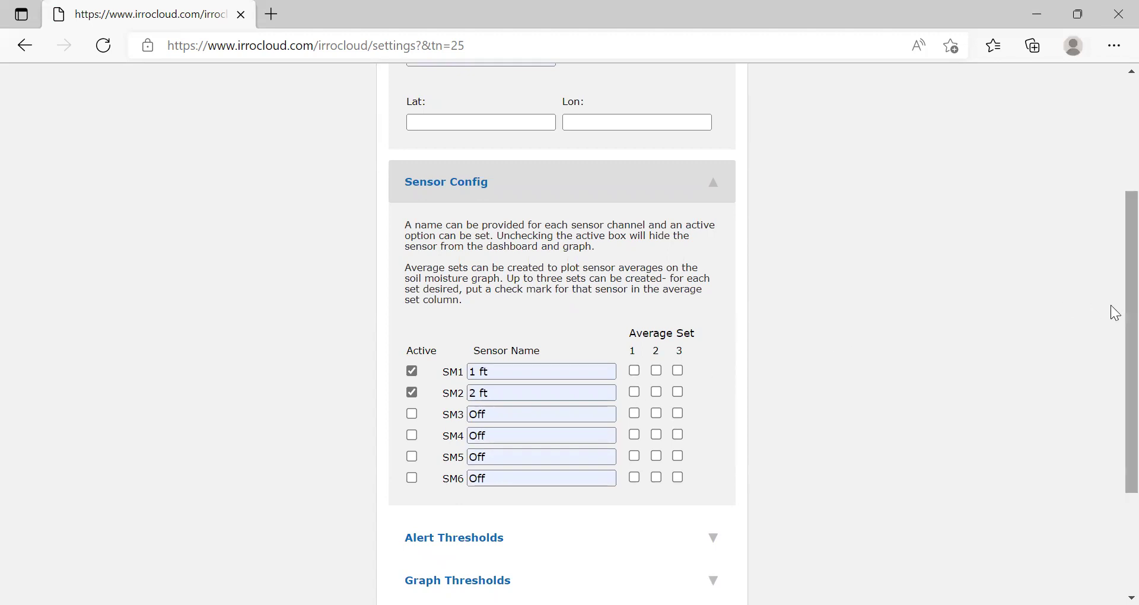
Expand Alert Thresholds and set SM1's limits to 10 low and 50 high.
scroll(1110, 311, down, 2)
scroll(1116, 392, down, 1)
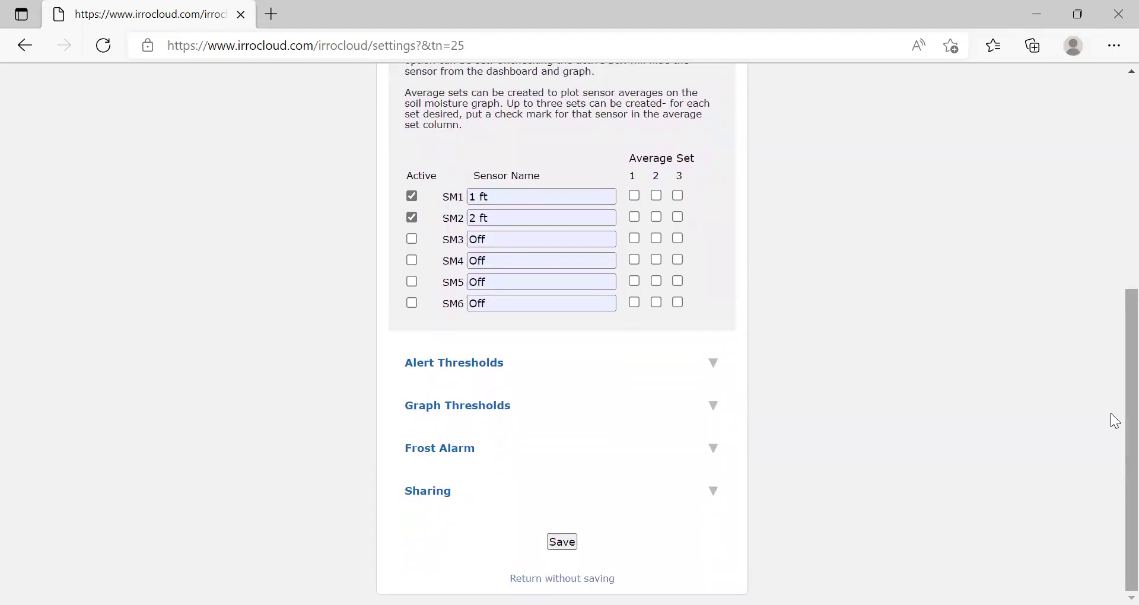
click(581, 368)
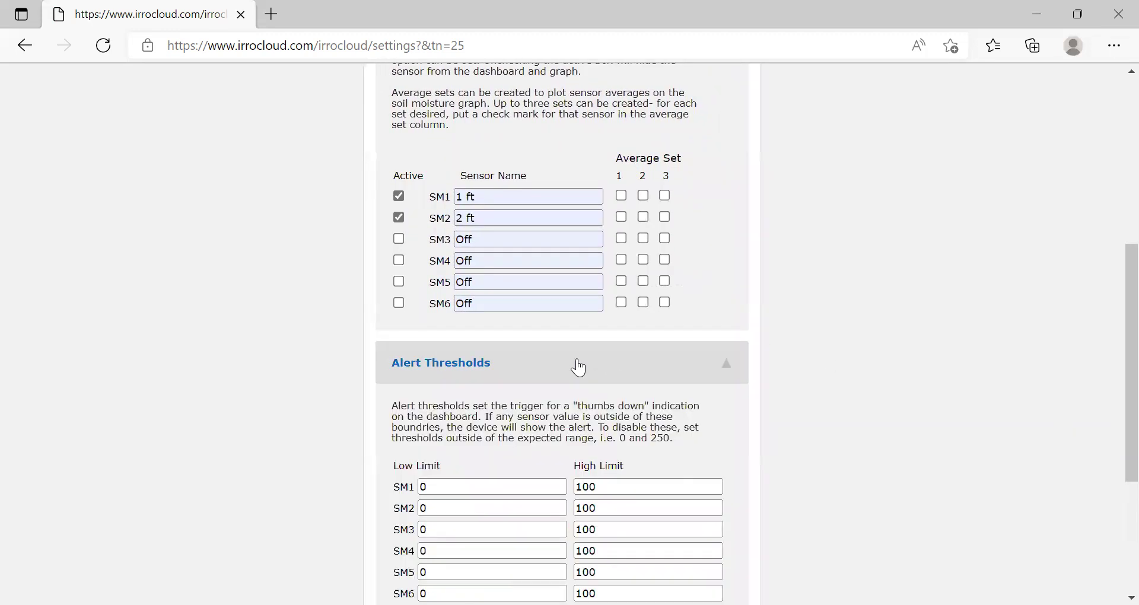
scroll(1116, 279, down, 2)
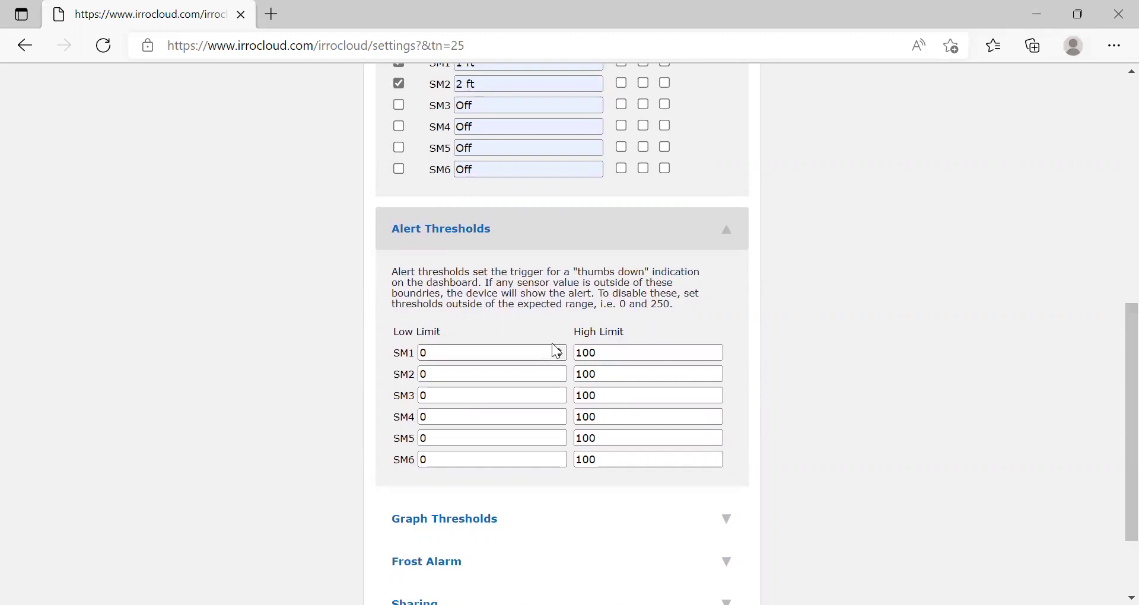
double_click(514, 350)
key(BackSpace)
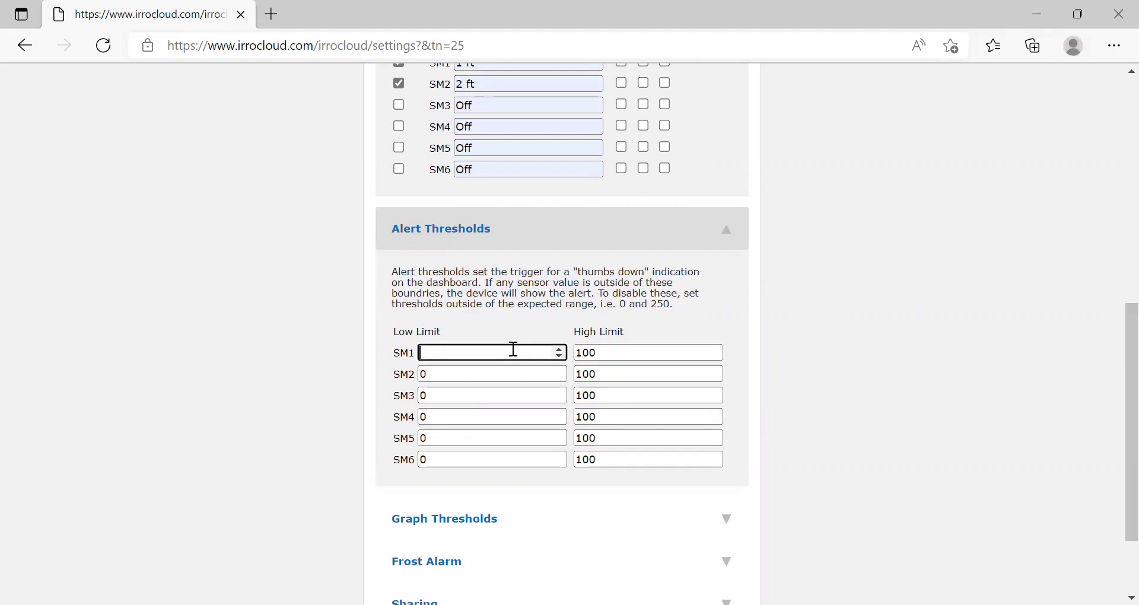
text(10)
click(634, 351)
key(BackSpace)
key(BackSpace)
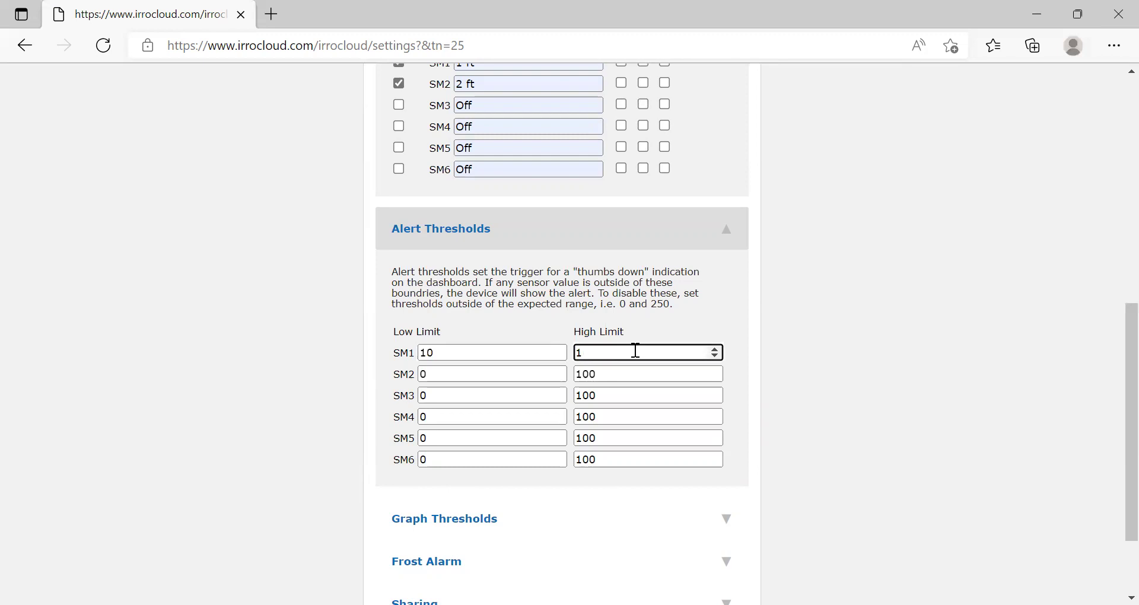
text(50)
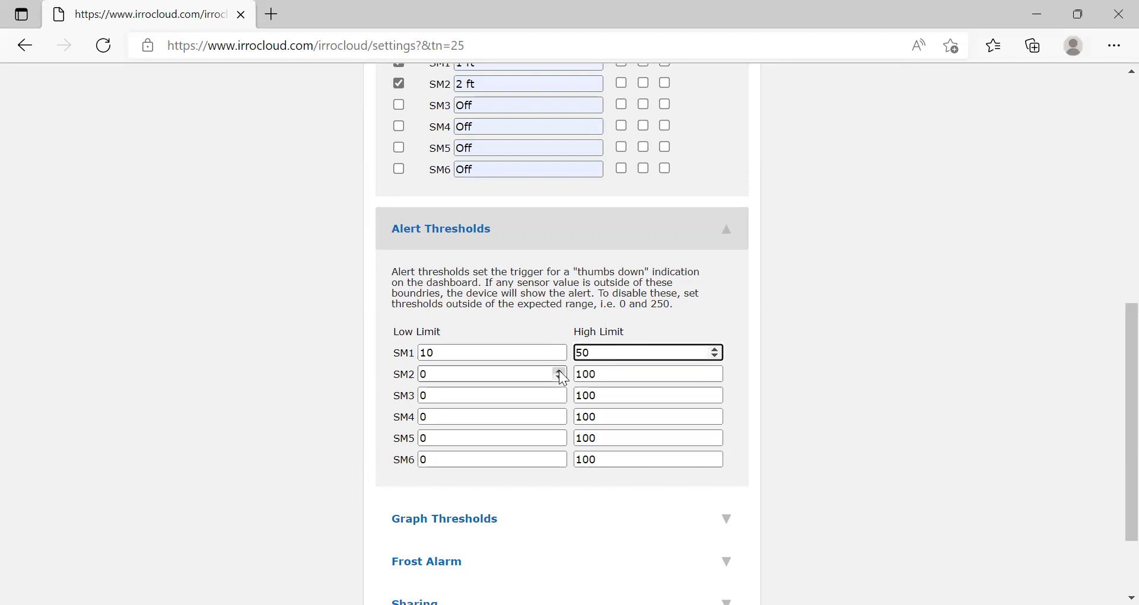
Set SM2's alert limits to 20 low and 70 high.
click(526, 372)
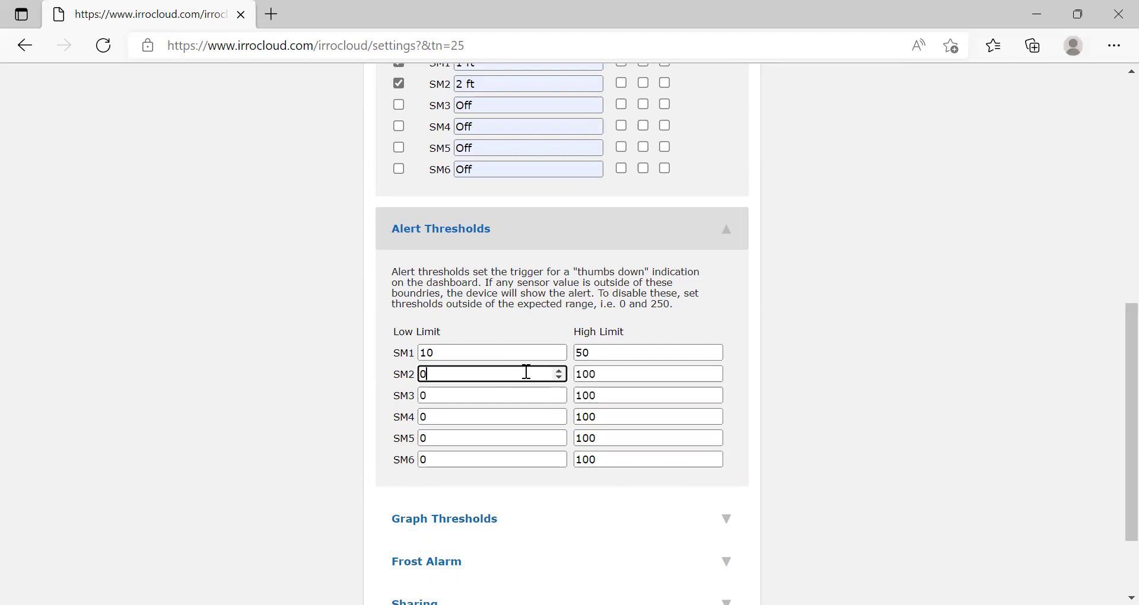
key(BackSpace)
text(20)
click(613, 372)
key(BackSpace)
key(BackSpace)
key(BackSpace)
text(70)
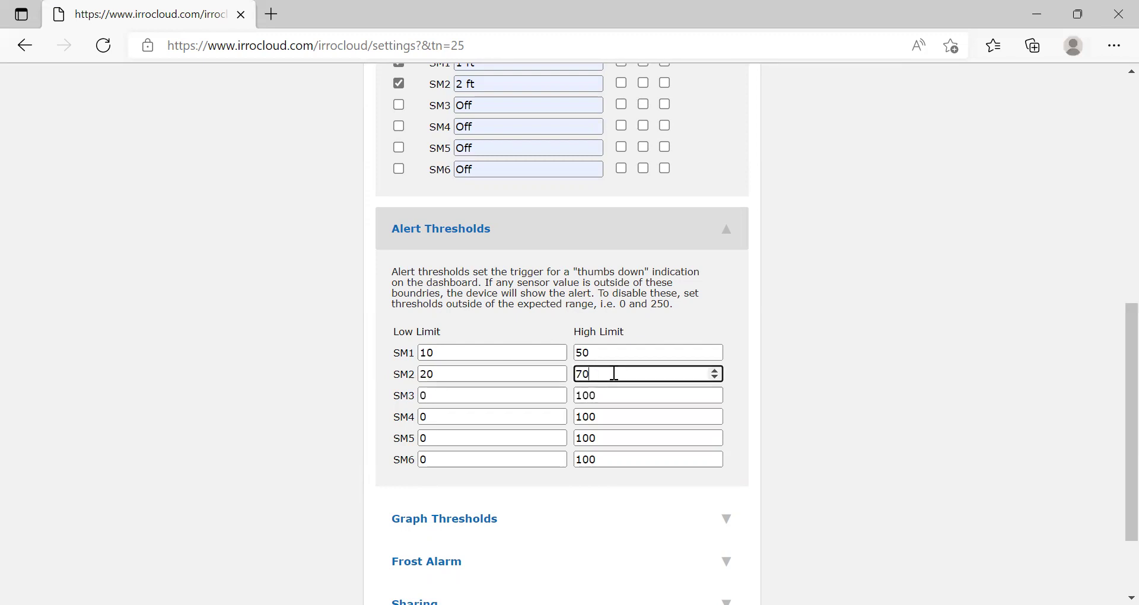
click(761, 377)
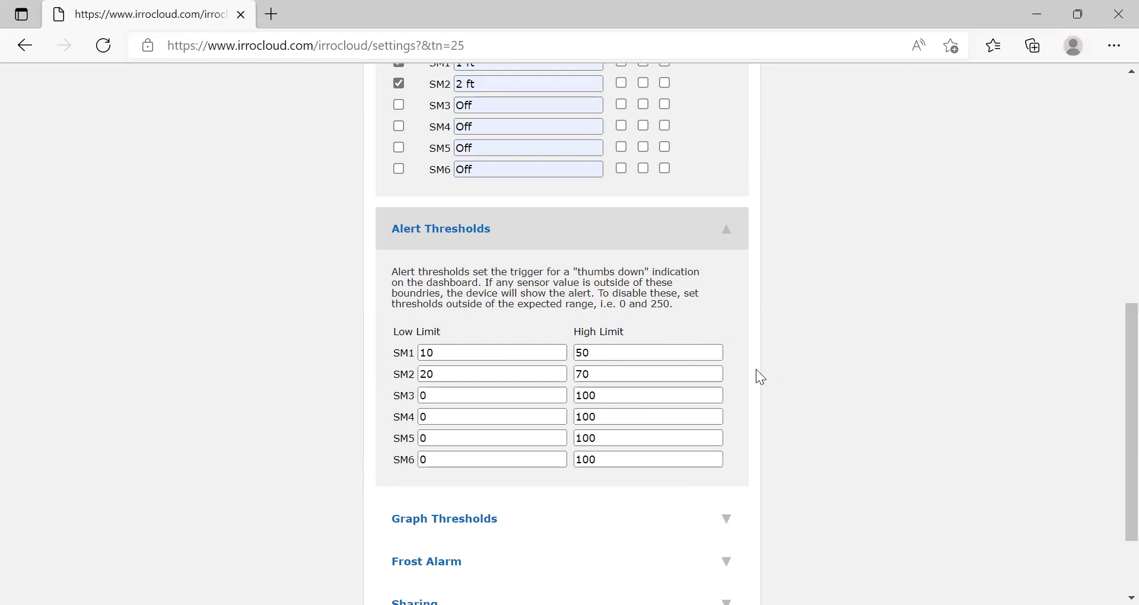
Expand Graph Thresholds, set Low 15 and High 60, and tick Enabled.
scroll(1111, 366, down, 2)
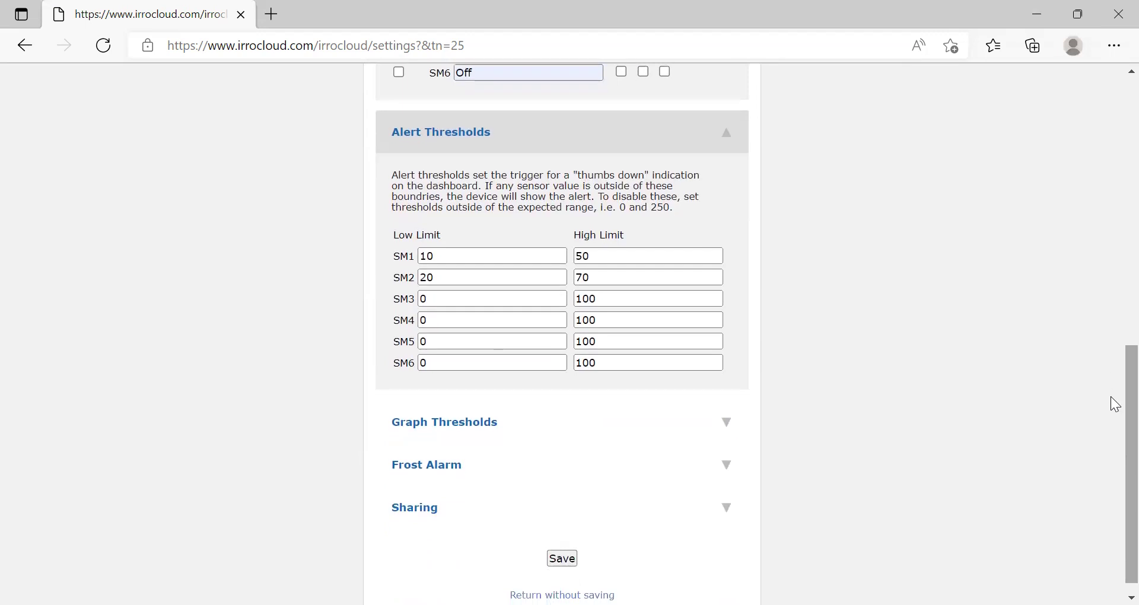
click(601, 421)
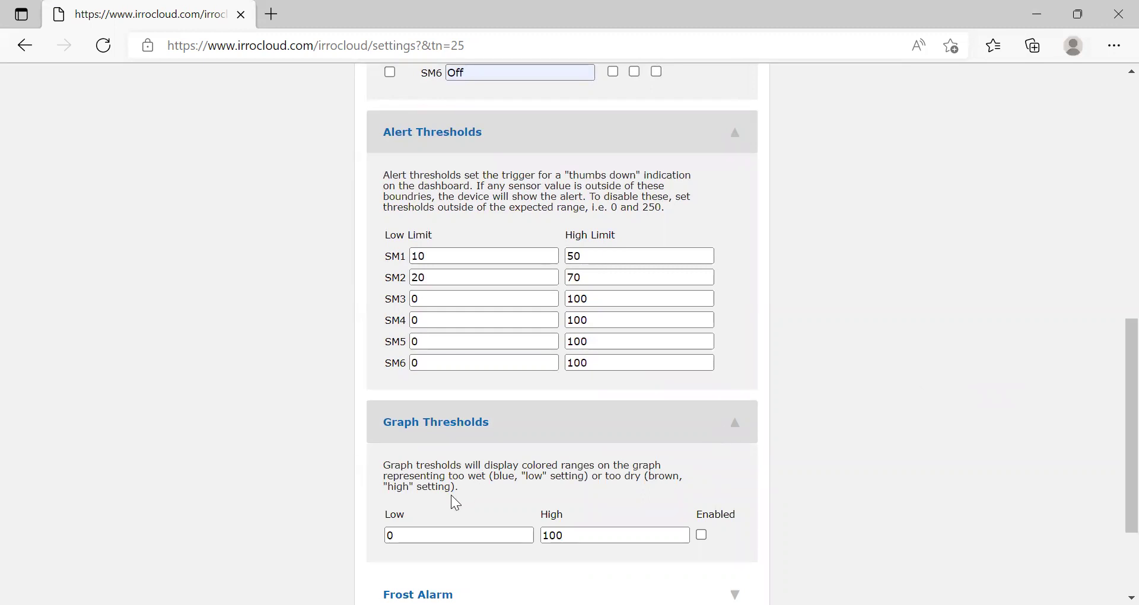
click(445, 535)
key(BackSpace)
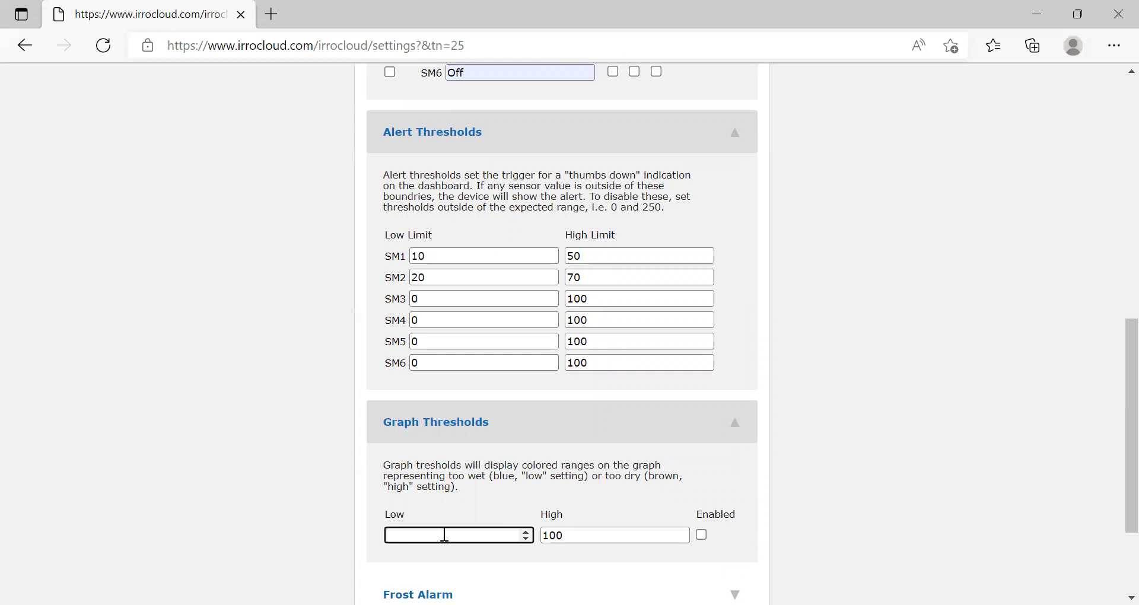
text(15)
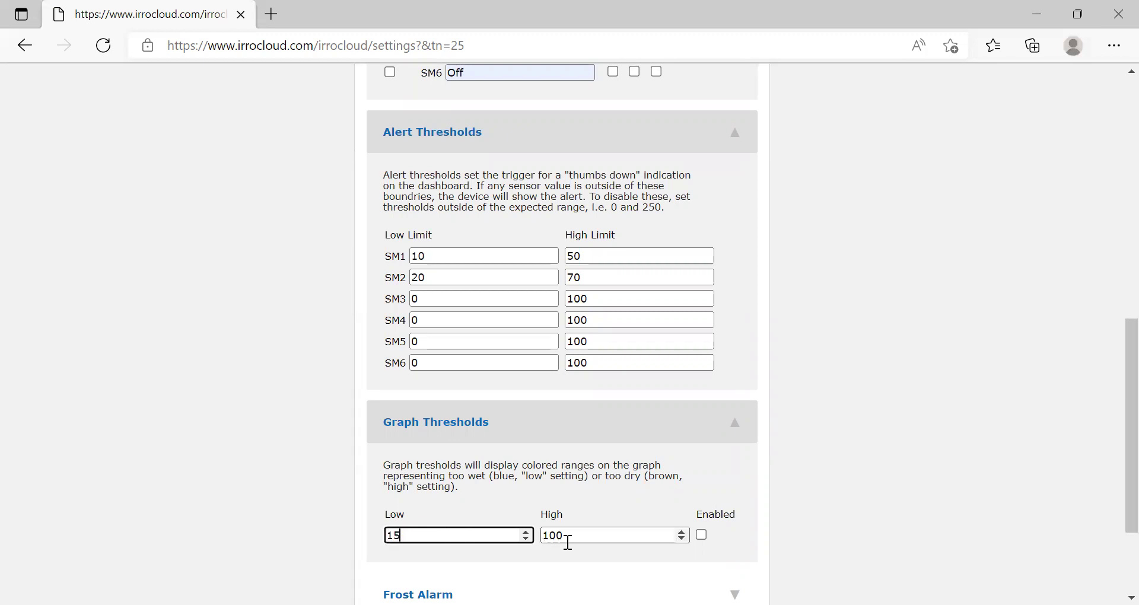
click(586, 536)
key(BackSpace)
key(BackSpace)
key(BackSpace)
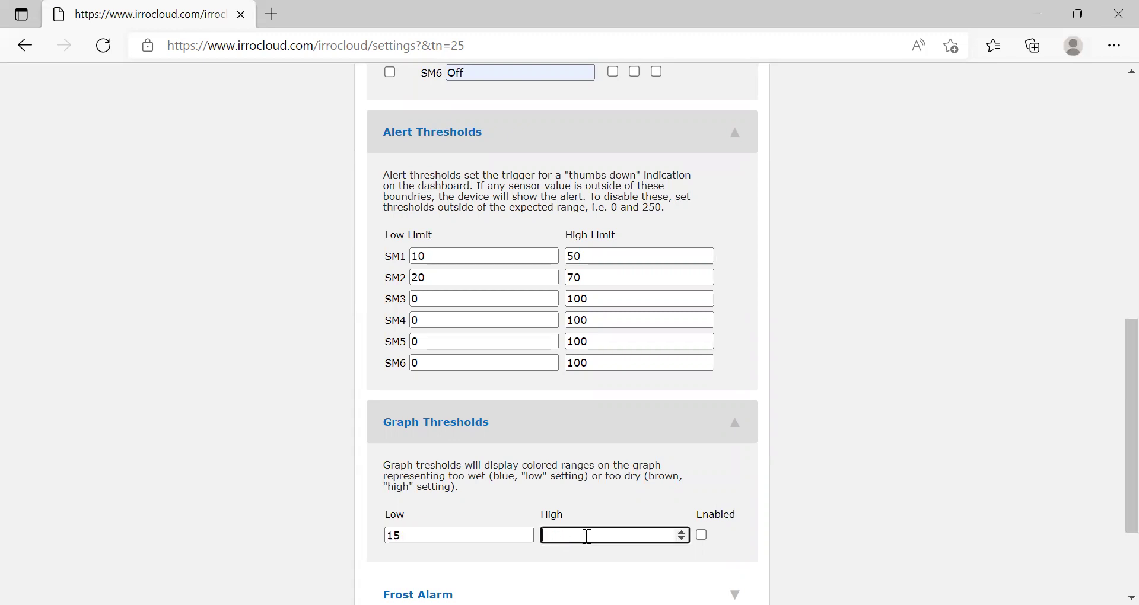
text(60)
click(703, 533)
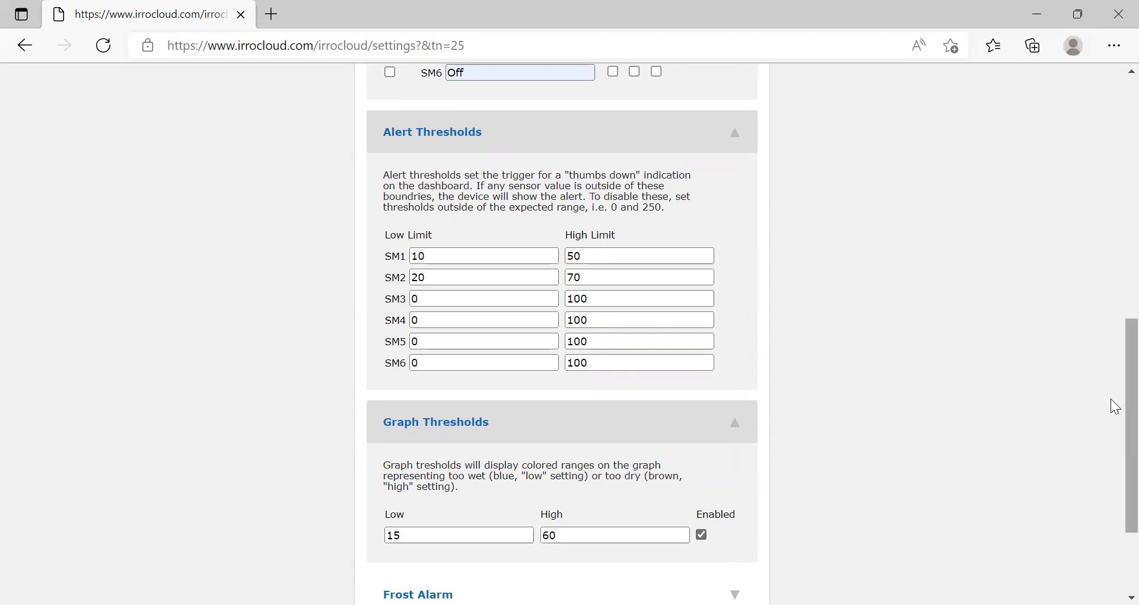
Expand Frost Alarm, enter the mobile phone number, and enable the text alert.
scroll(1114, 408, down, 2)
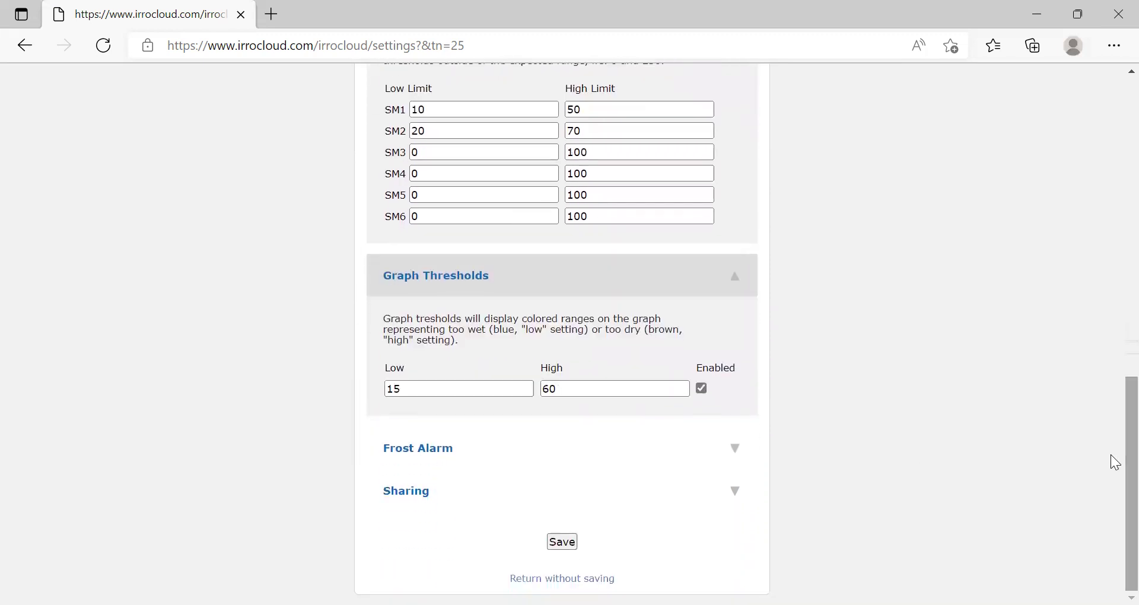
click(530, 454)
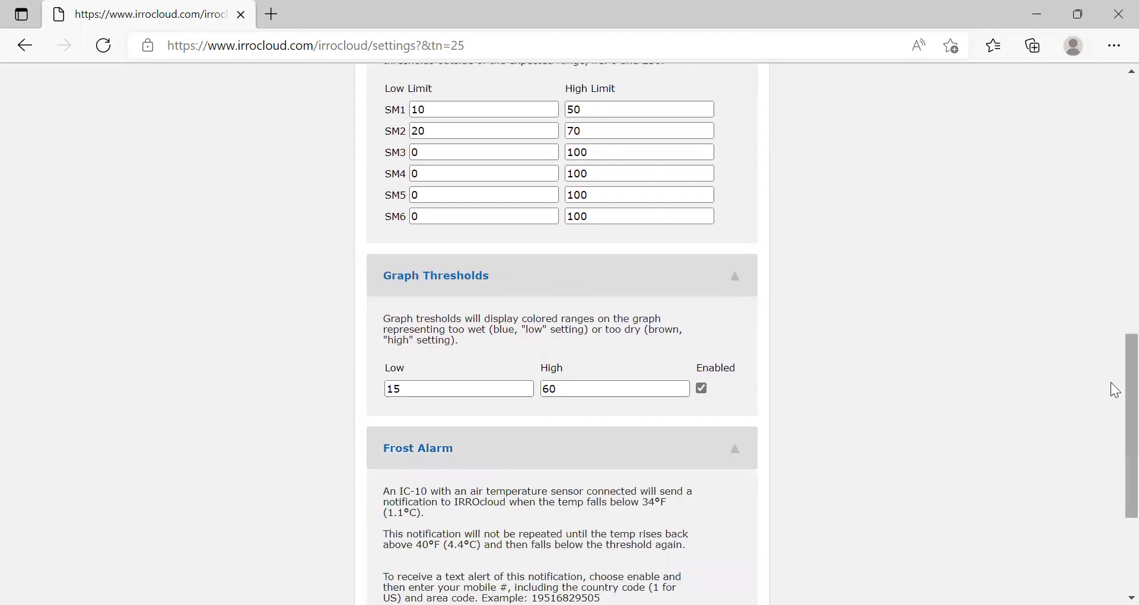
scroll(1116, 397, down, 3)
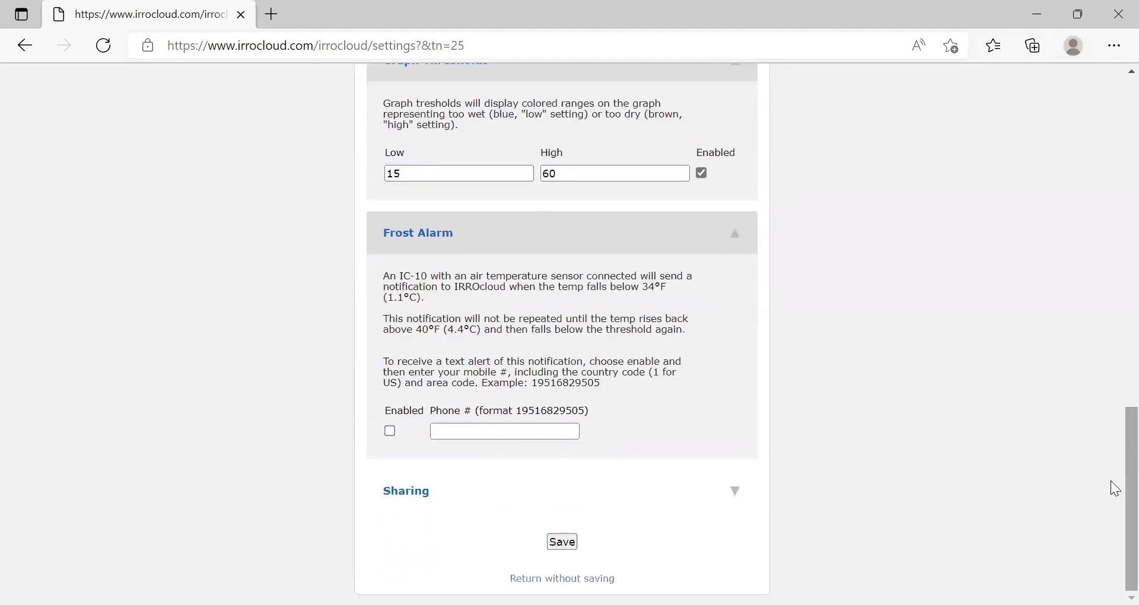
click(506, 433)
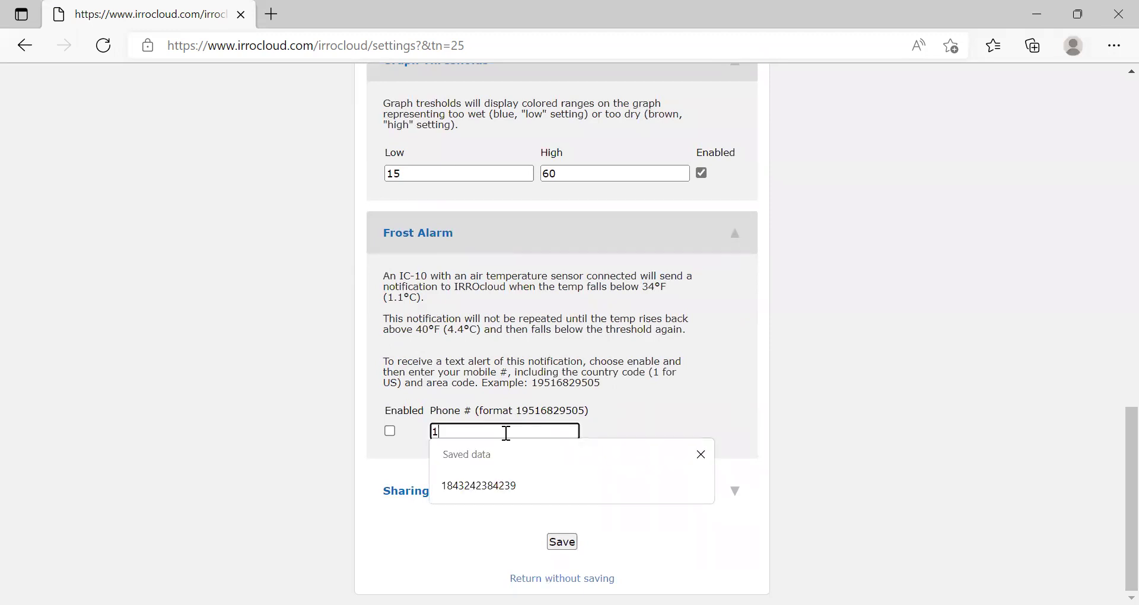
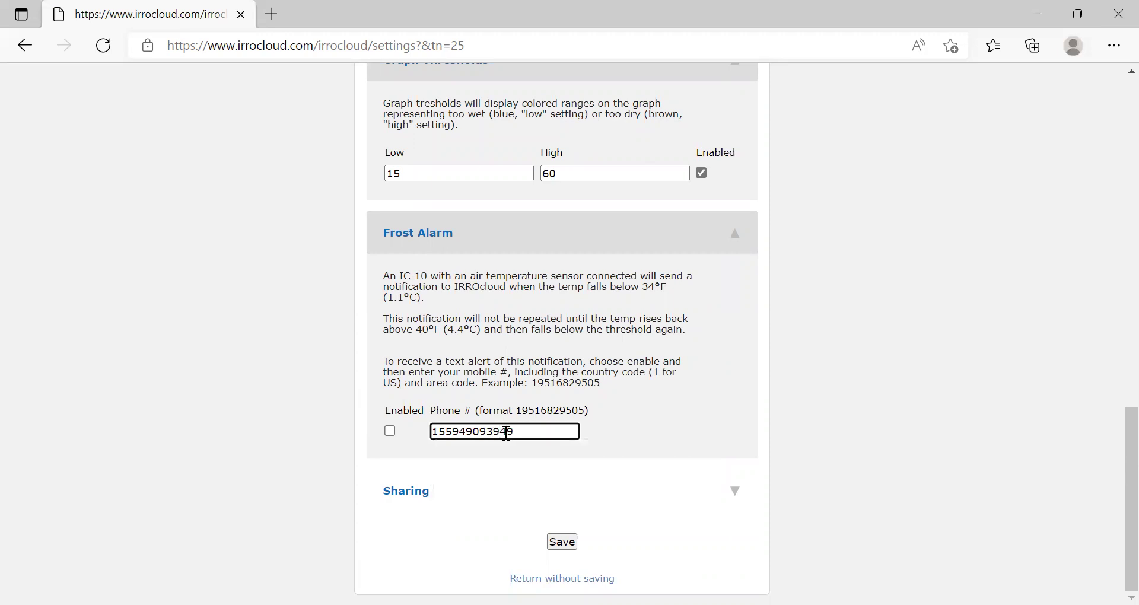
click(390, 432)
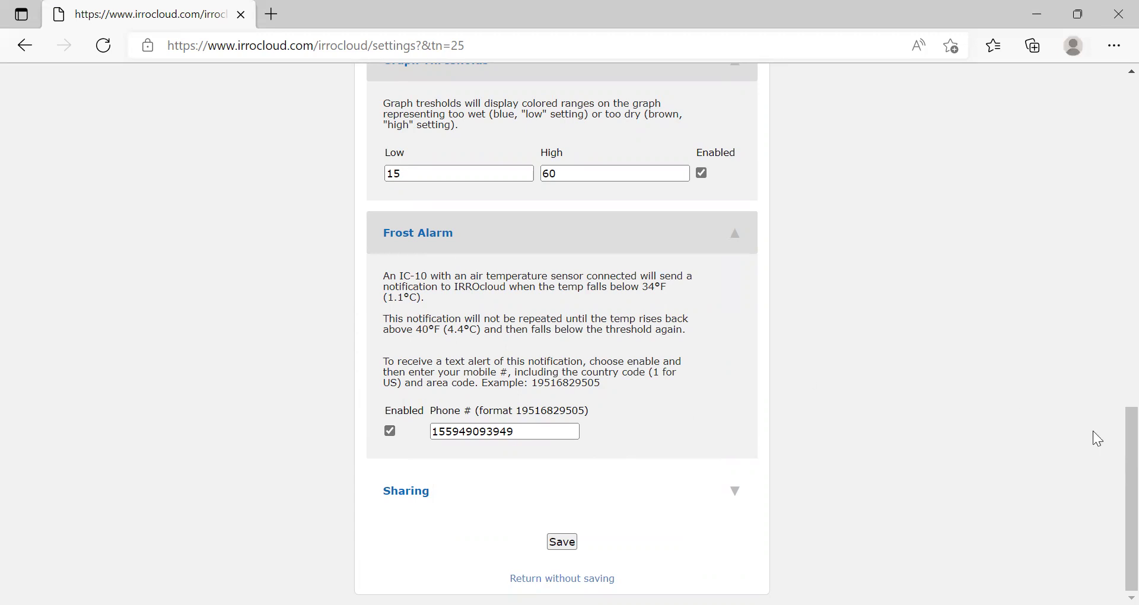
Expand the Sharing section and scroll through the settings page to review the configuration.
click(491, 493)
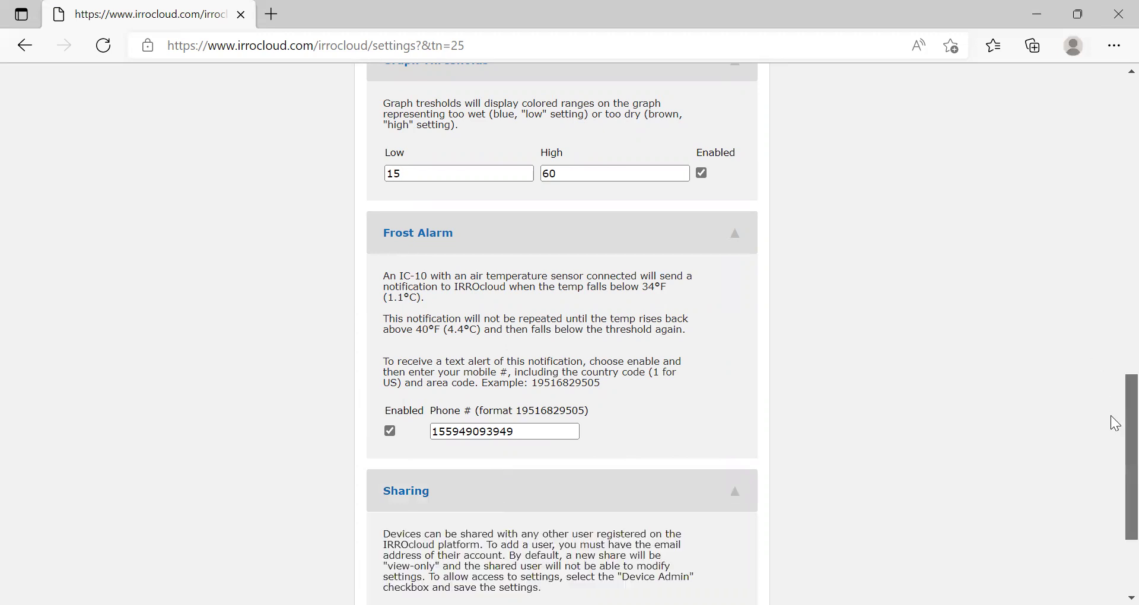
scroll(1115, 423, down, 3)
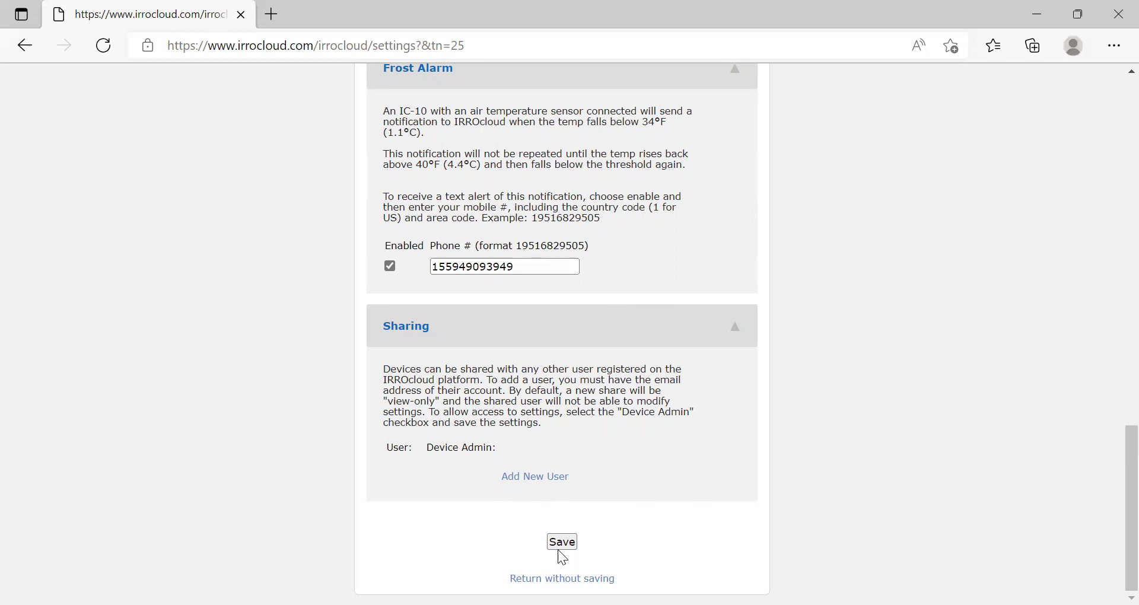
scroll(1115, 430, up, 2)
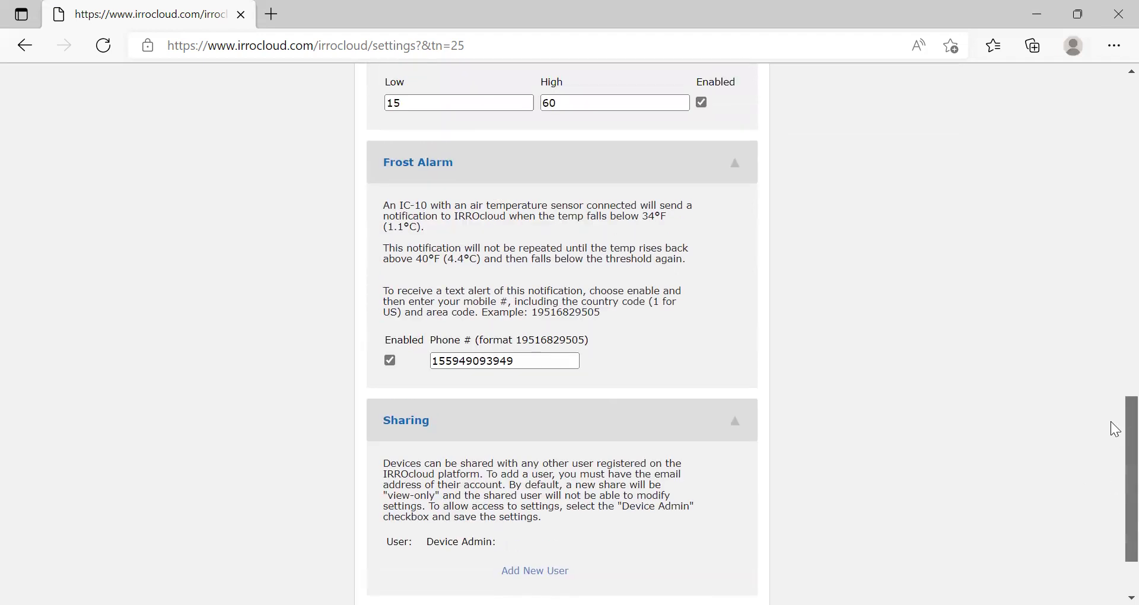
scroll(1115, 430, up, 15)
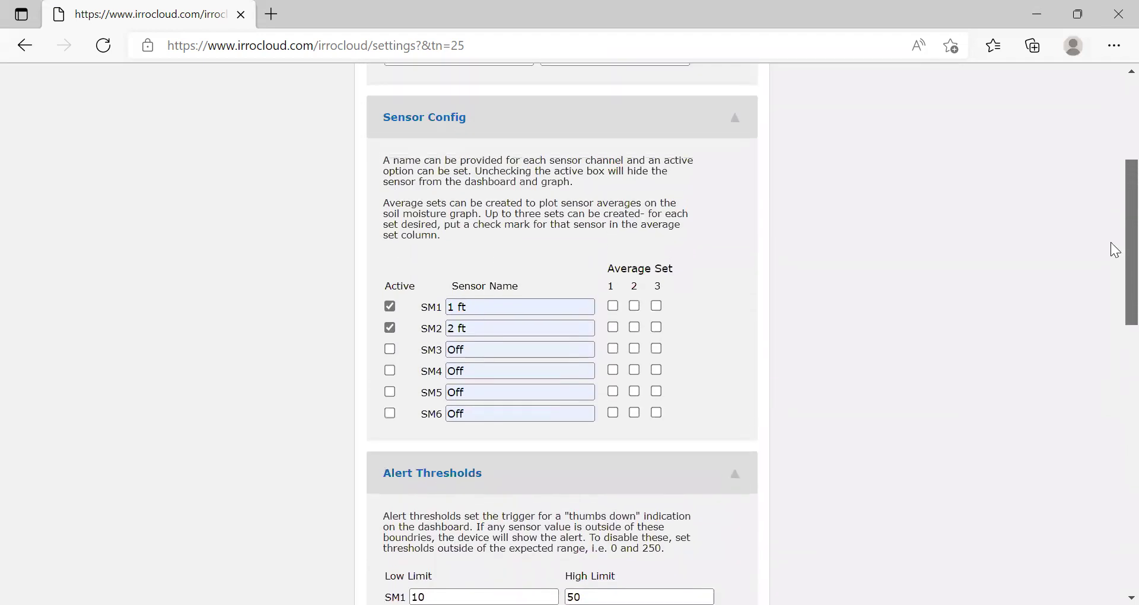
scroll(1116, 250, up, 4)
scroll(1112, 202, down, 5)
drag(1116, 287, 1115, 562)
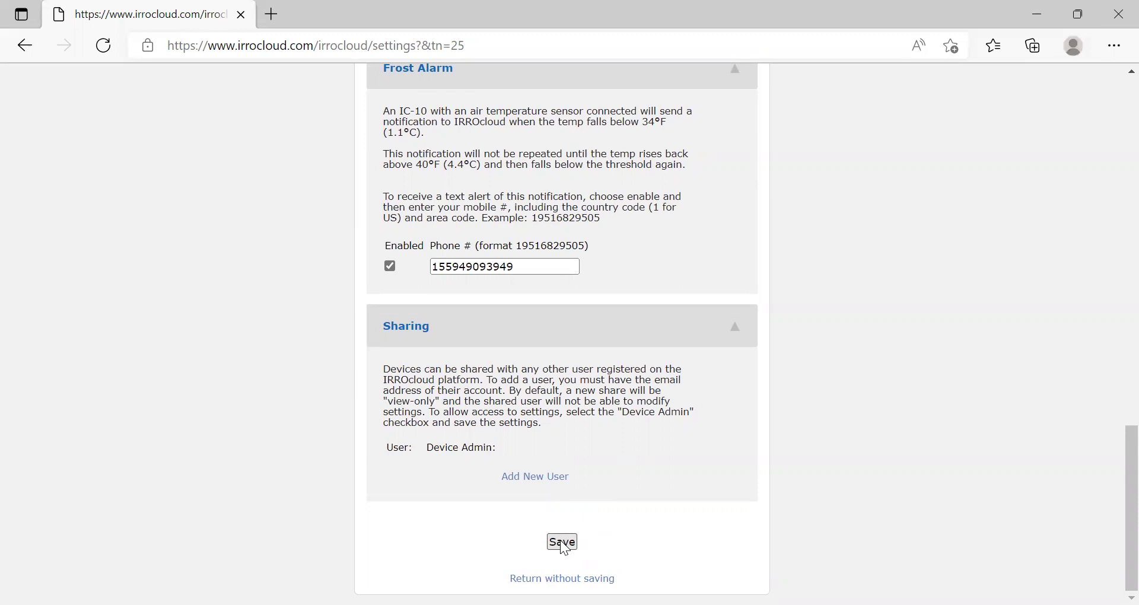
Save the device settings and show Citrus's details on the dashboard.
click(564, 545)
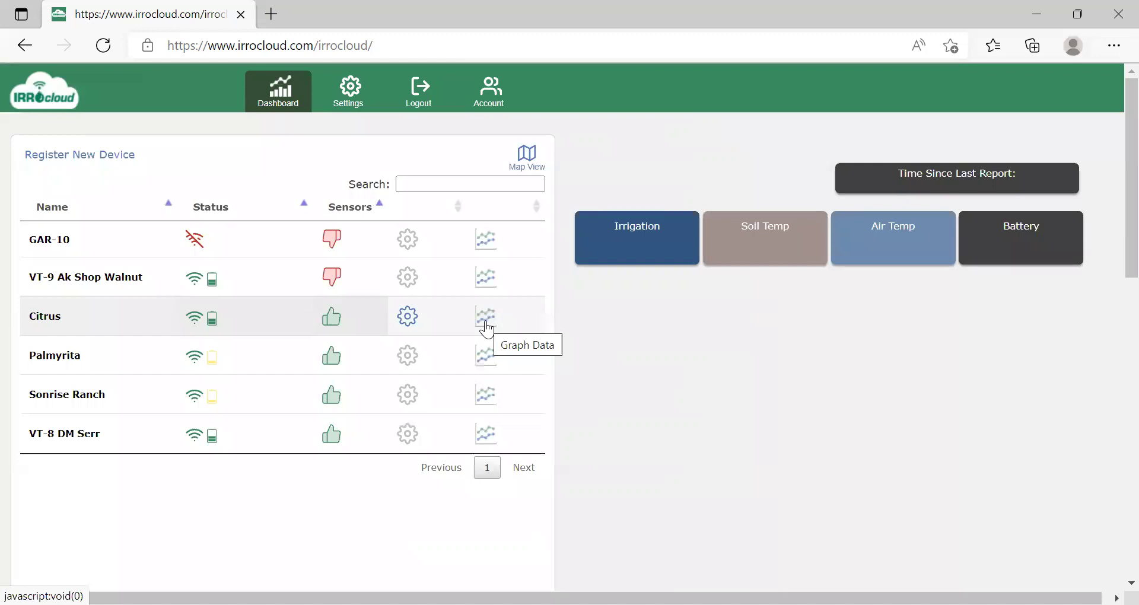
click(487, 317)
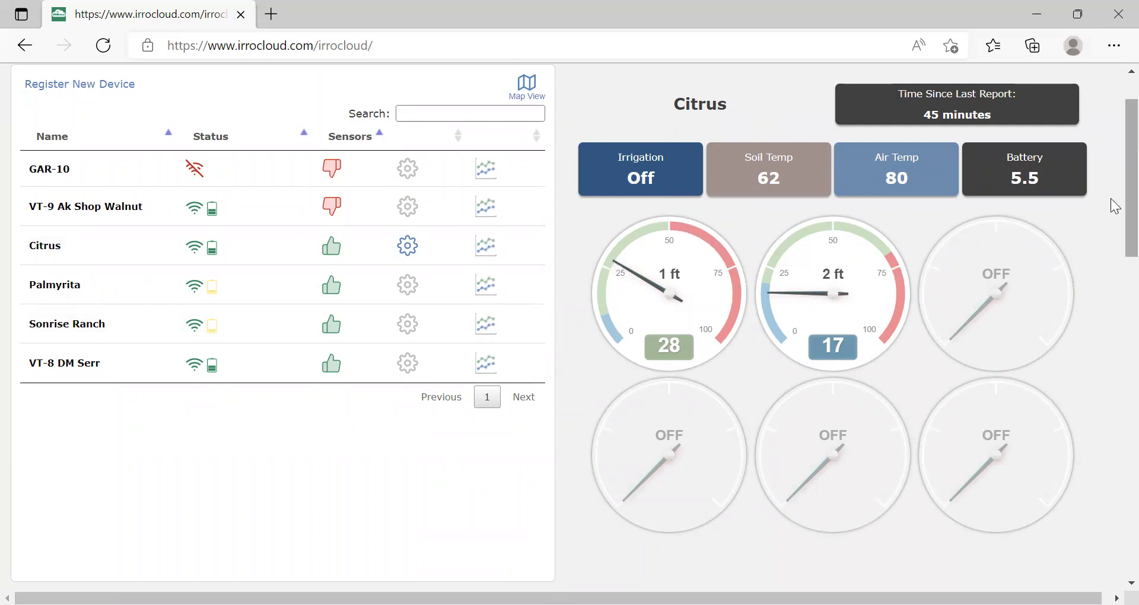
drag(1115, 214, 1115, 409)
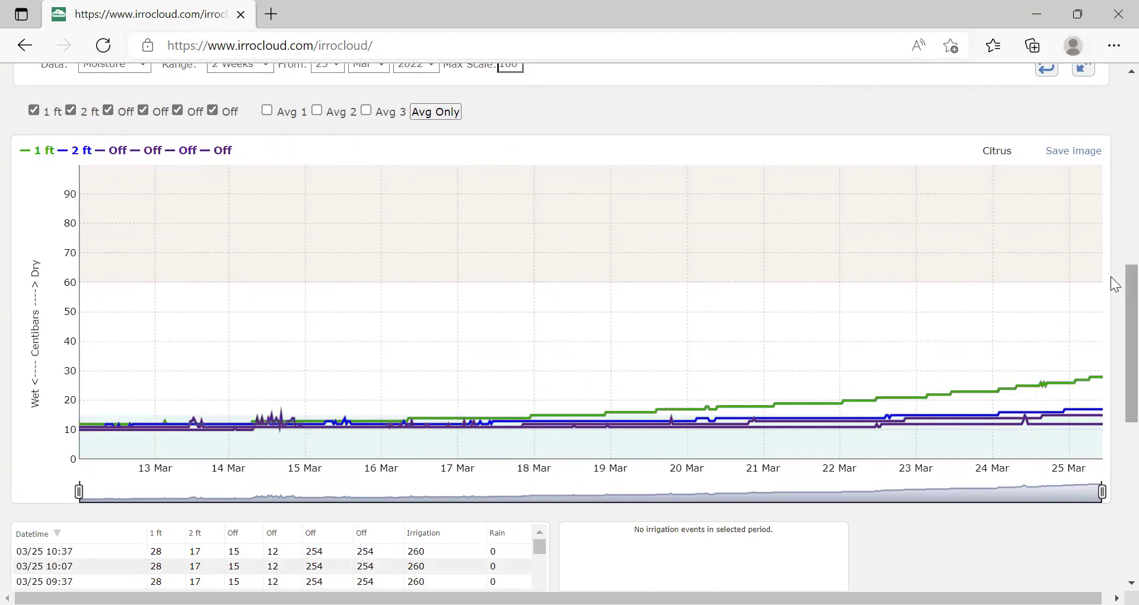
drag(1115, 316, 1111, 84)
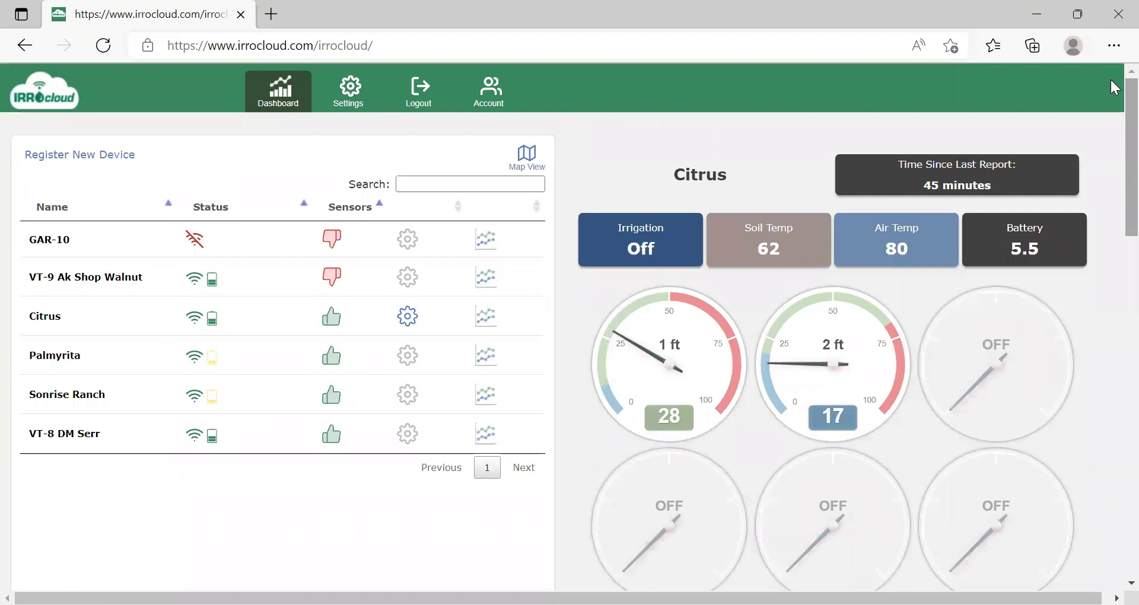